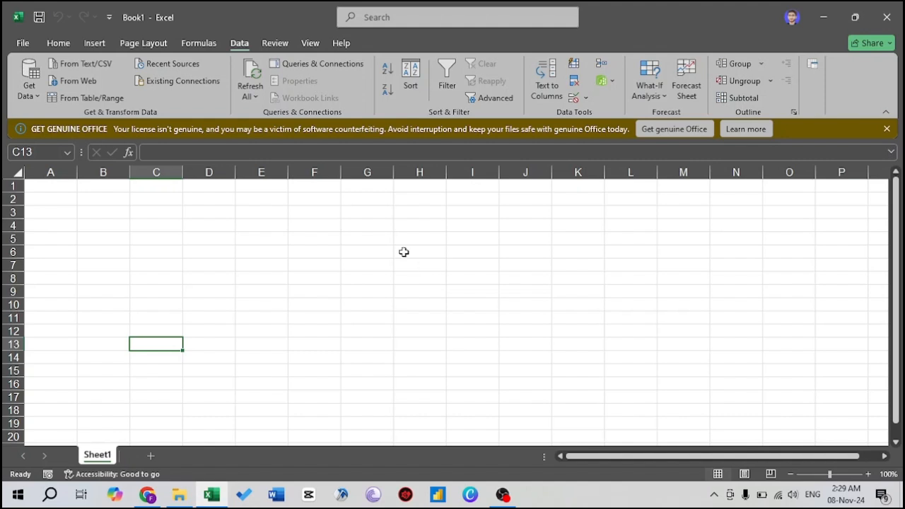
Step: Examine the Get Data source categories: file, database, Azure, online services, other sources and combining queries
{"action": "left_click", "coordinate": [200, 44]}
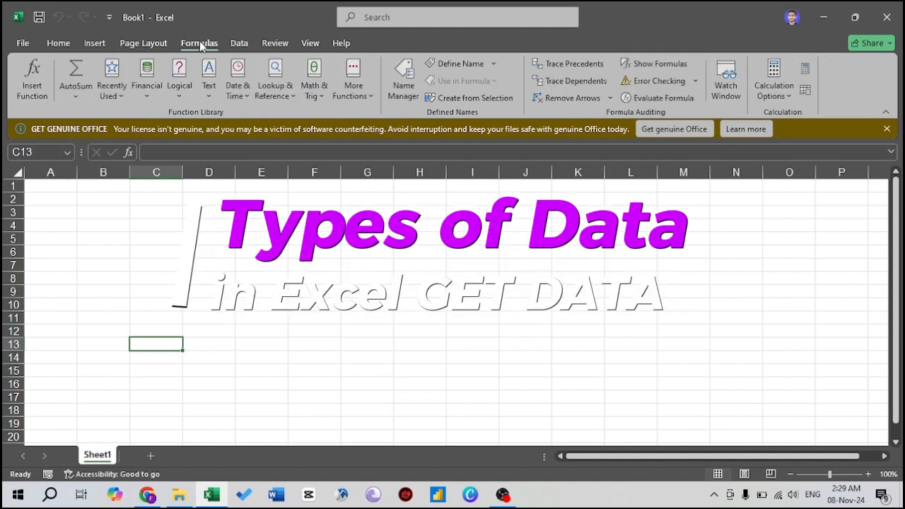
{"action": "left_click", "coordinate": [240, 44]}
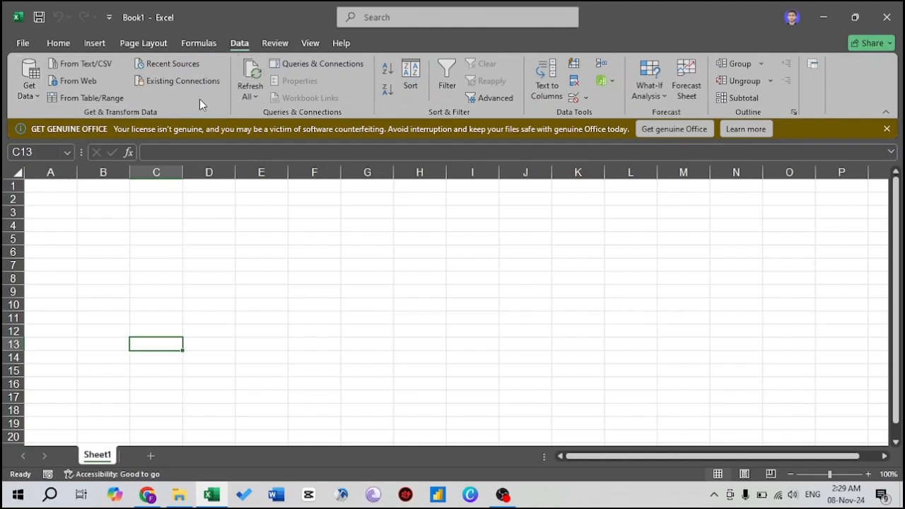
{"action": "left_click", "coordinate": [27, 99]}
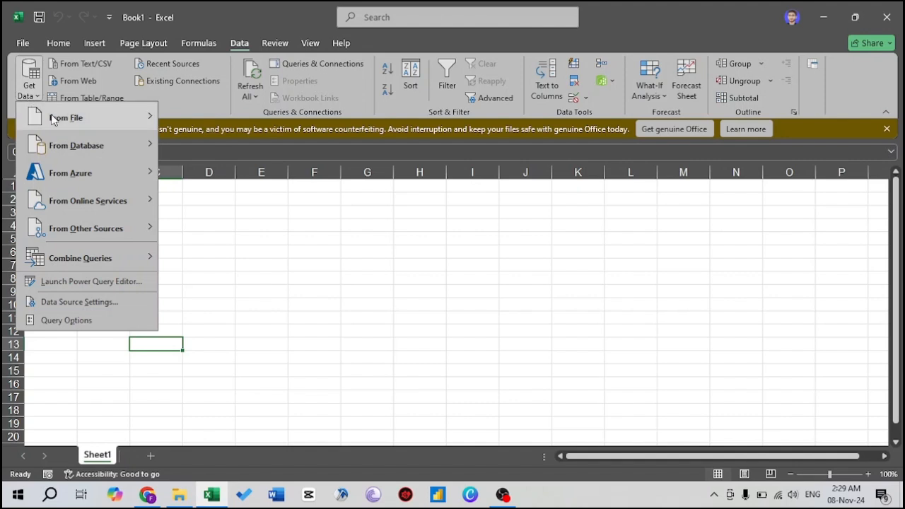
{"action": "mouse_move", "coordinate": [60, 121]}
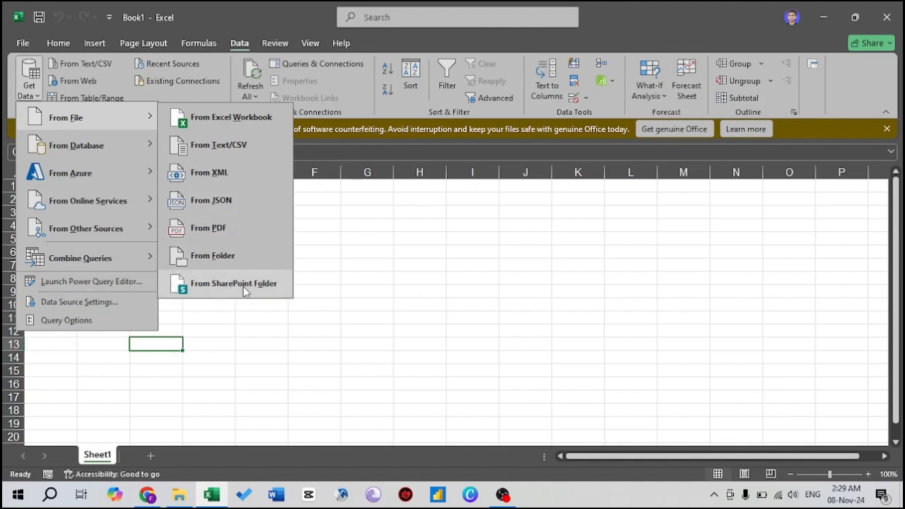
{"action": "mouse_move", "coordinate": [136, 155]}
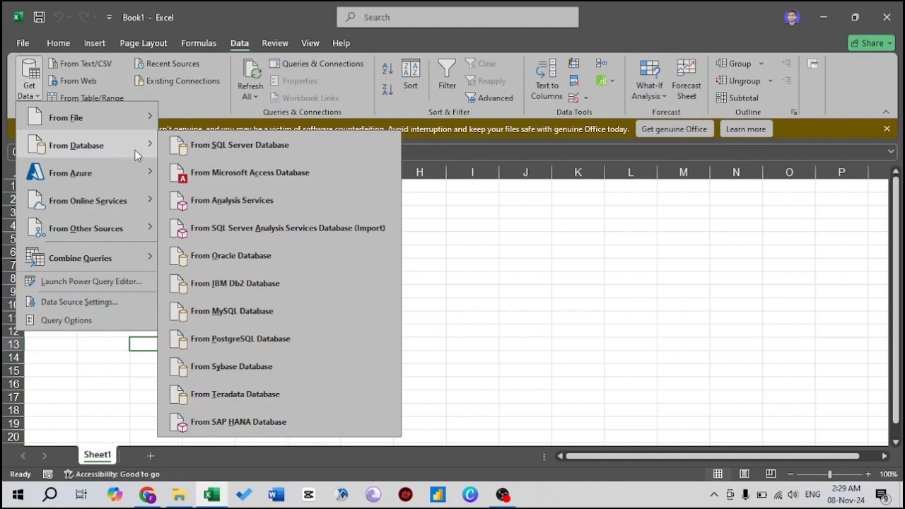
{"action": "mouse_move", "coordinate": [132, 174]}
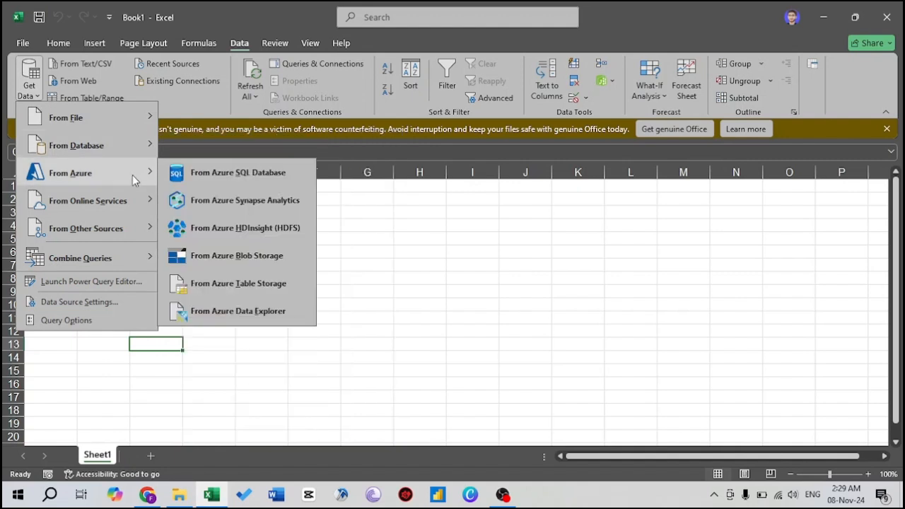
{"action": "mouse_move", "coordinate": [130, 200]}
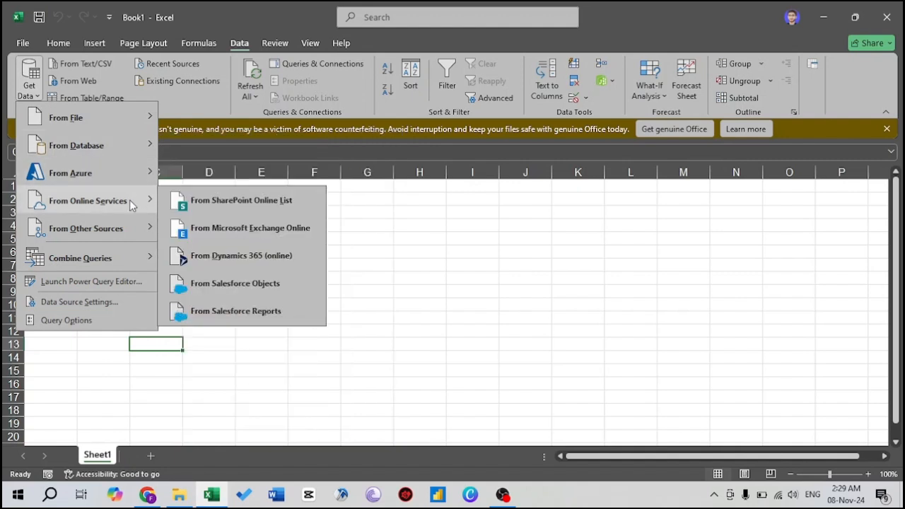
{"action": "mouse_move", "coordinate": [128, 231]}
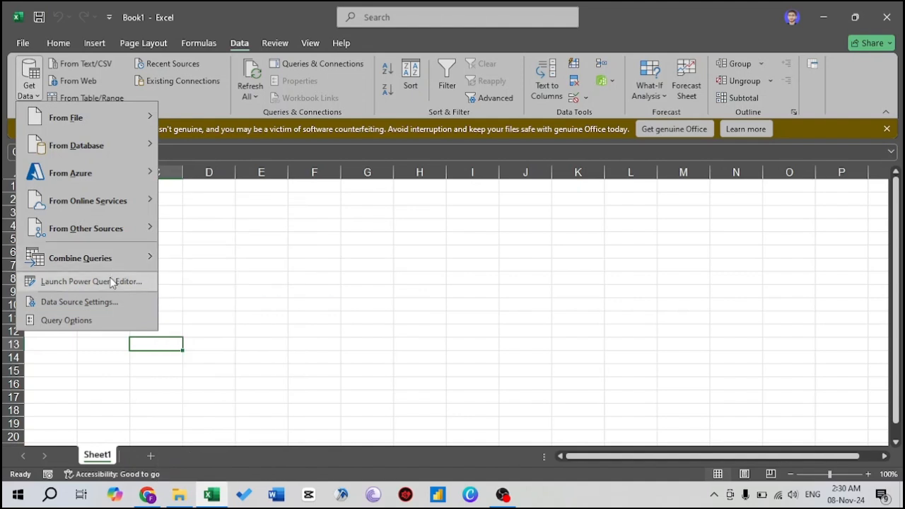
{"action": "mouse_move", "coordinate": [107, 263]}
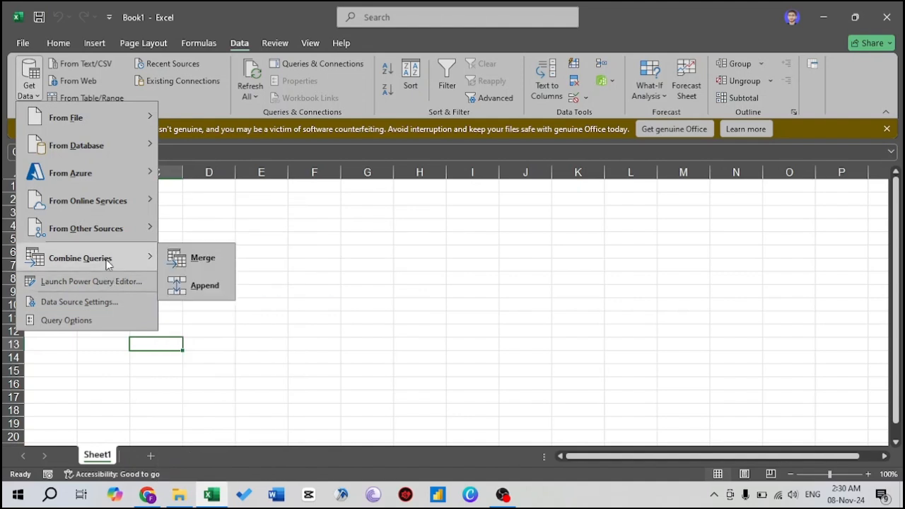
Step: Start an import from an Excel workbook and browse to the "Datasets - for excel course" folder on New Volume (E:)
{"action": "mouse_move", "coordinate": [130, 125]}
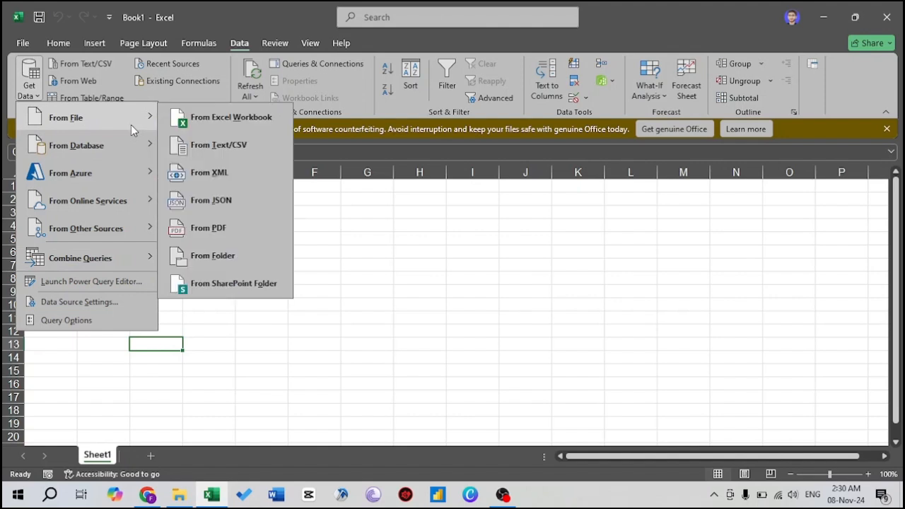
{"action": "left_click", "coordinate": [203, 121]}
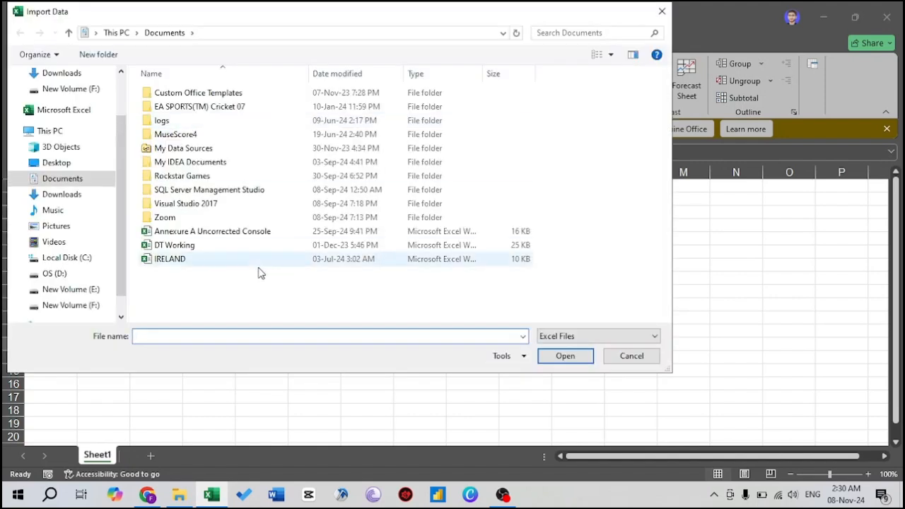
{"action": "left_click", "coordinate": [54, 275]}
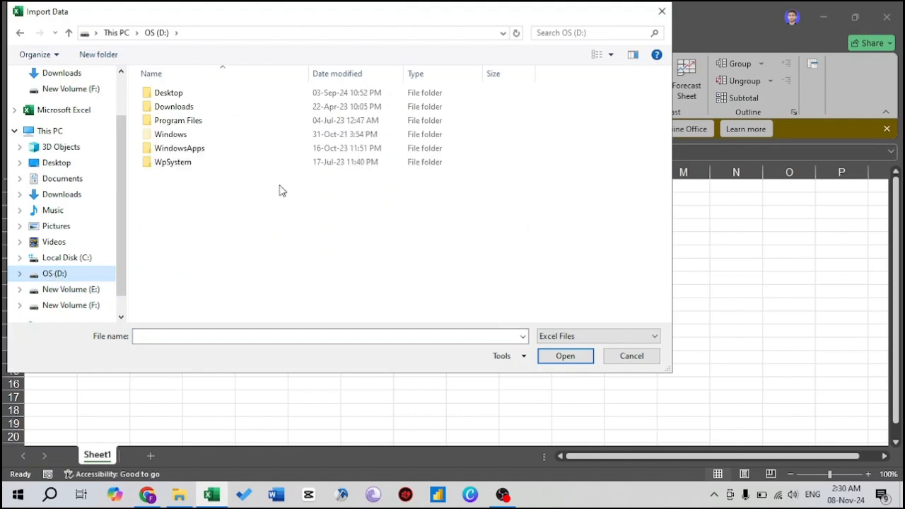
{"action": "left_click", "coordinate": [67, 306]}
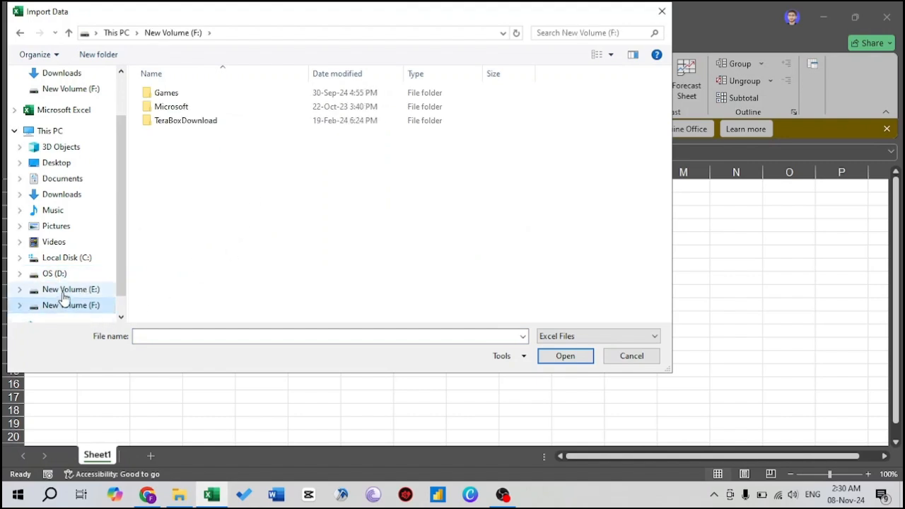
{"action": "left_click", "coordinate": [63, 295]}
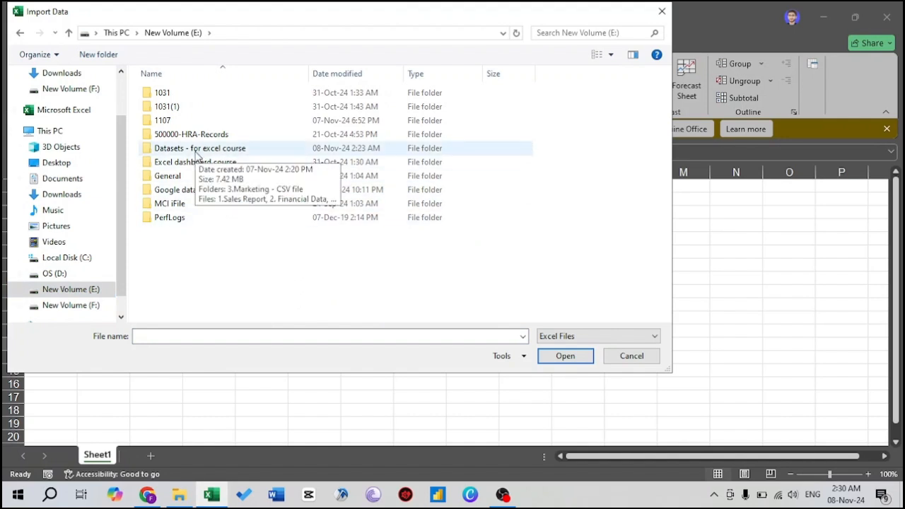
{"action": "double_click", "coordinate": [197, 150]}
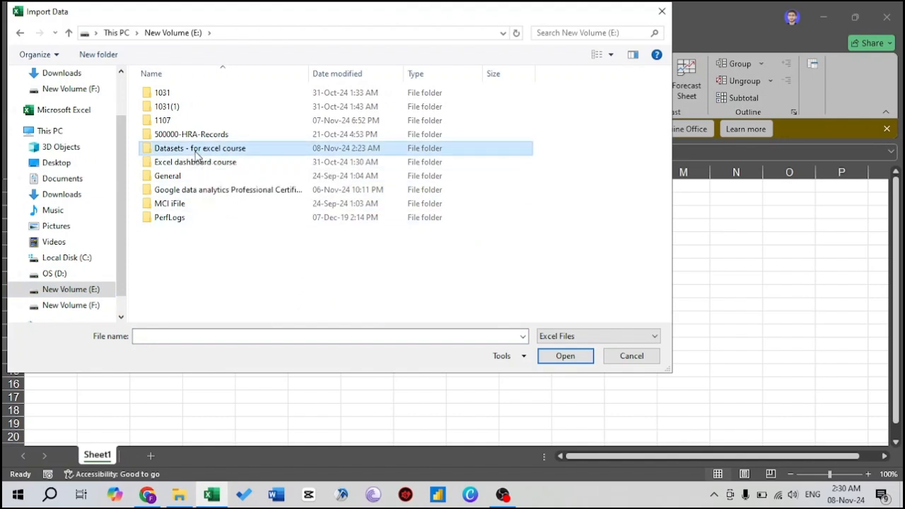
{"action": "left_click", "coordinate": [596, 336]}
{"action": "left_click", "coordinate": [574, 359]}
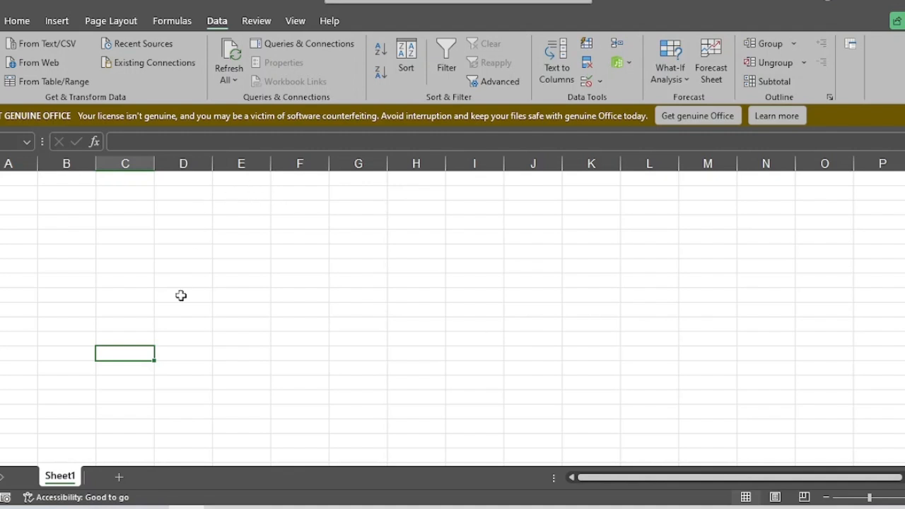
Step: Open the 1.Sales Report workbook from the datasets folder in File Explorer and examine the data on its Sales Orders sheet
{"action": "mouse_move", "coordinate": [187, 506]}
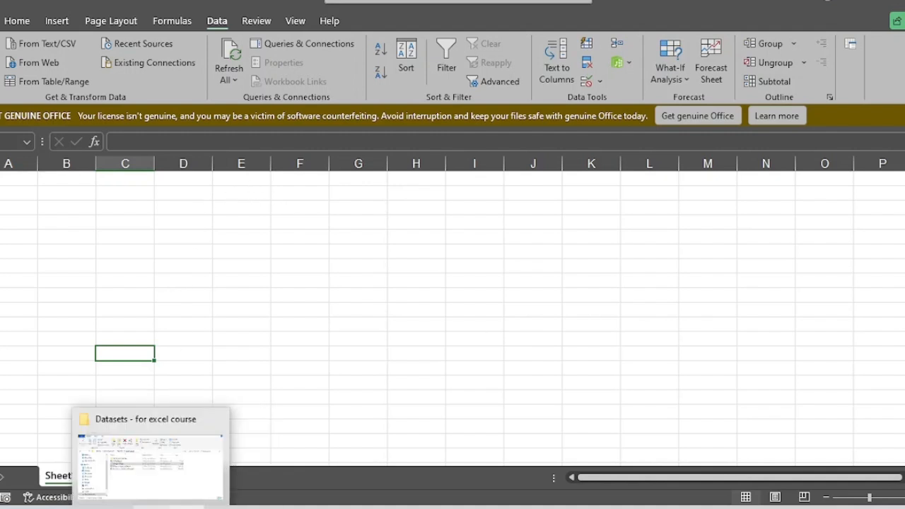
{"action": "left_click", "coordinate": [170, 467]}
{"action": "key", "text": "Up"}
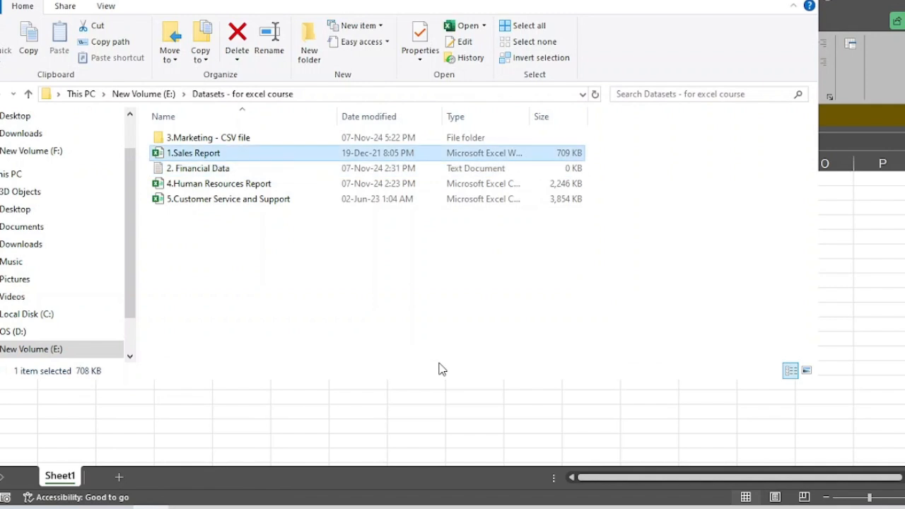
{"action": "key", "text": "Return"}
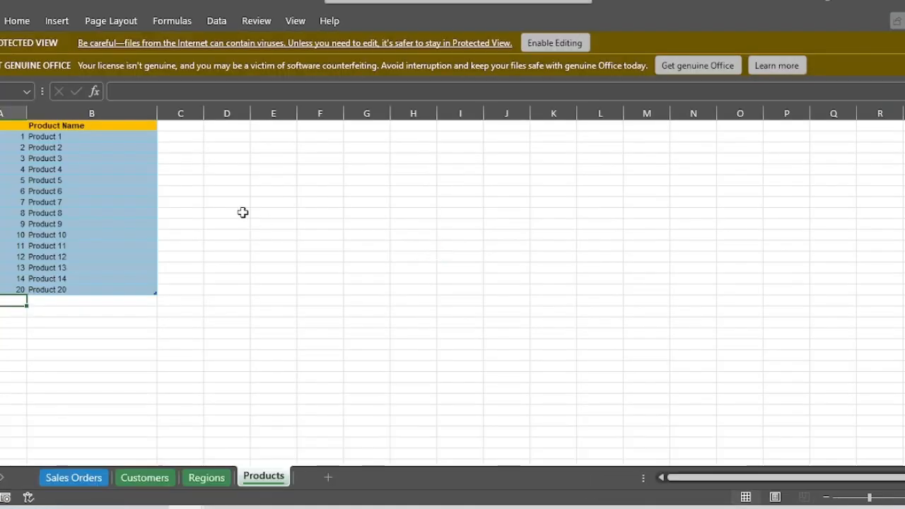
{"action": "key", "text": "ctrl+Home"}
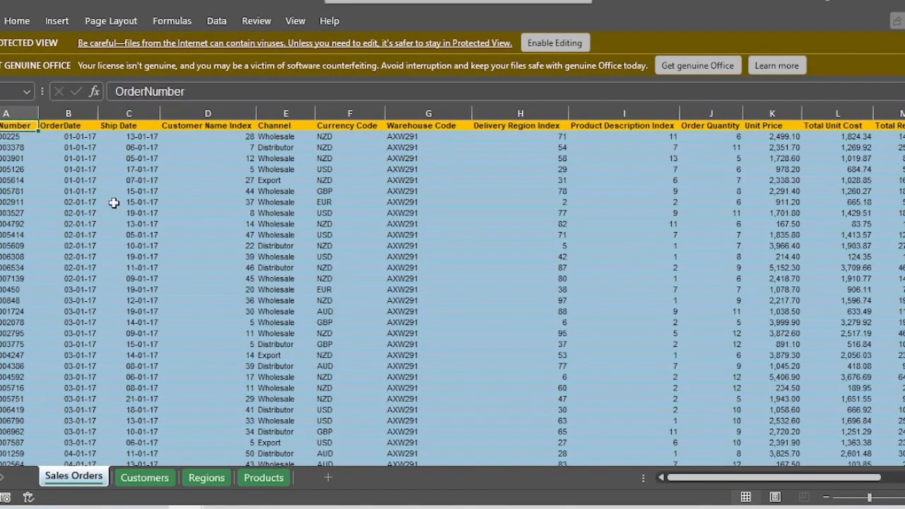
{"action": "key", "text": "ctrl+shift+End"}
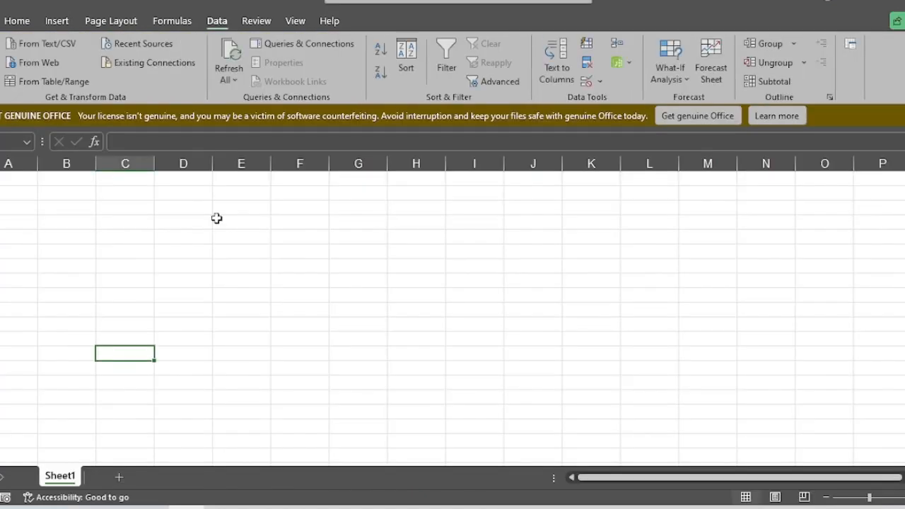
Step: Import the Sales_Data table from the 1.Sales Report Excel workbook and load it directly into a worksheet
{"action": "left_click", "coordinate": [2, 62]}
{"action": "mouse_move", "coordinate": [40, 108]}
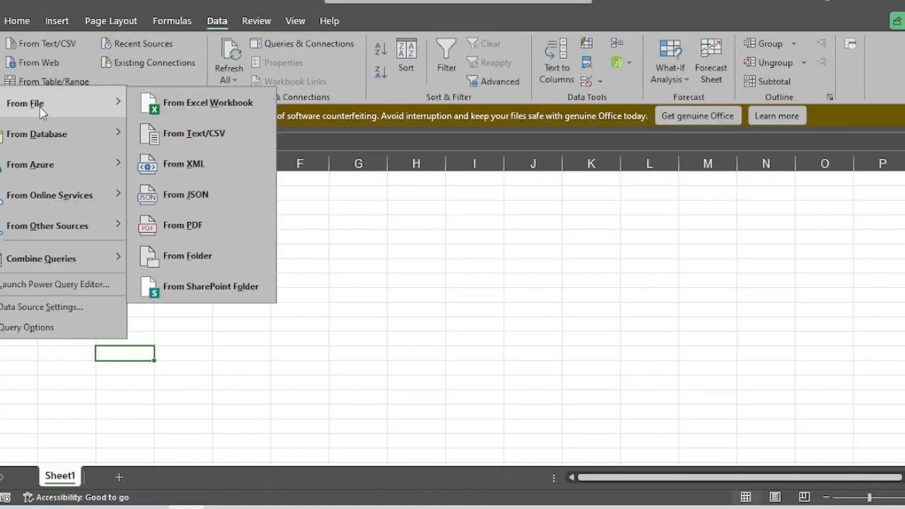
{"action": "left_click", "coordinate": [172, 111]}
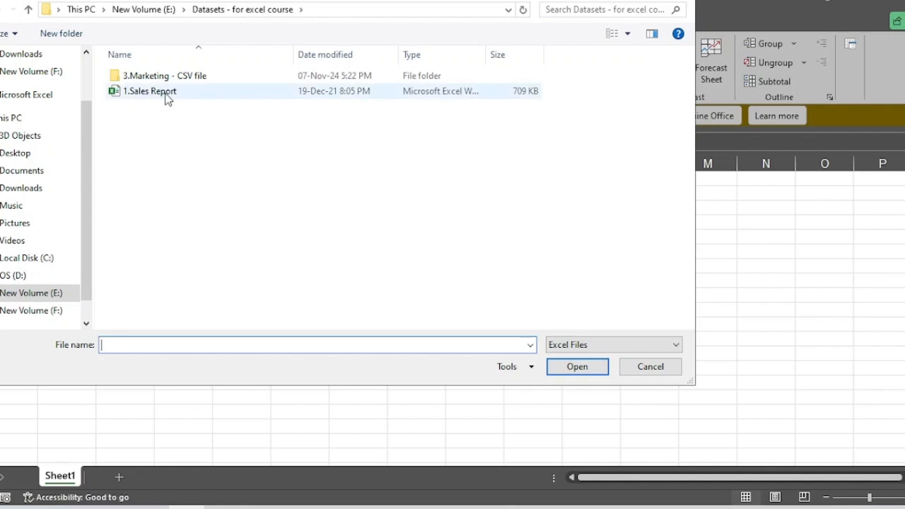
{"action": "double_click", "coordinate": [169, 95]}
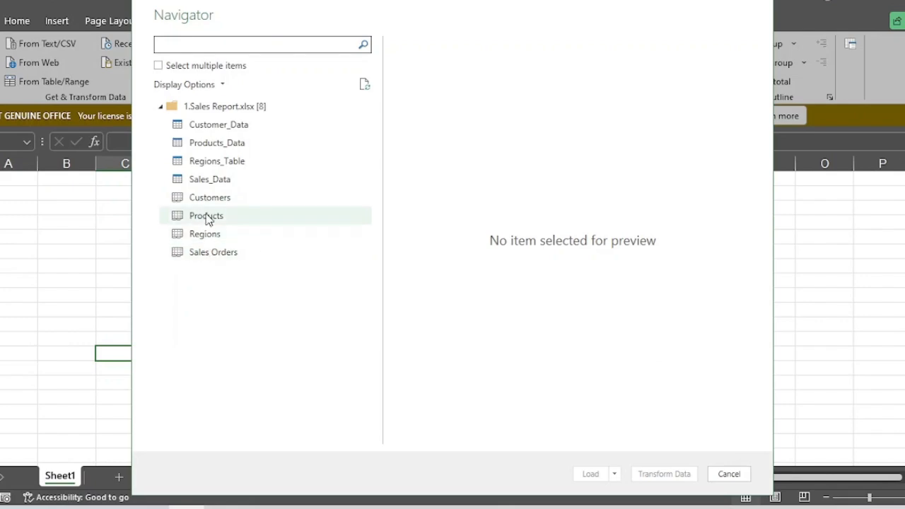
{"action": "left_click", "coordinate": [209, 181]}
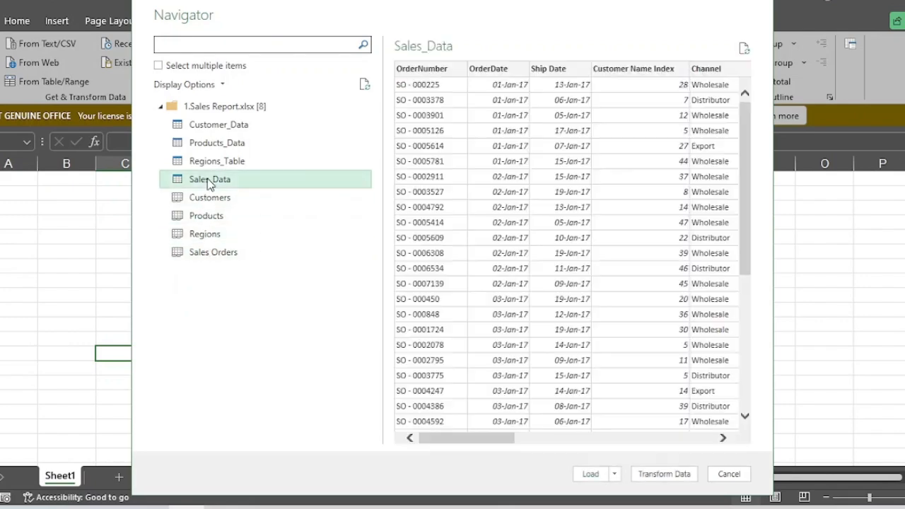
{"action": "mouse_move", "coordinate": [457, 438]}
{"action": "left_mouse_down"}
{"action": "mouse_move", "coordinate": [700, 439]}
{"action": "mouse_move", "coordinate": [440, 436]}
{"action": "left_mouse_up"}
{"action": "left_click", "coordinate": [615, 473]}
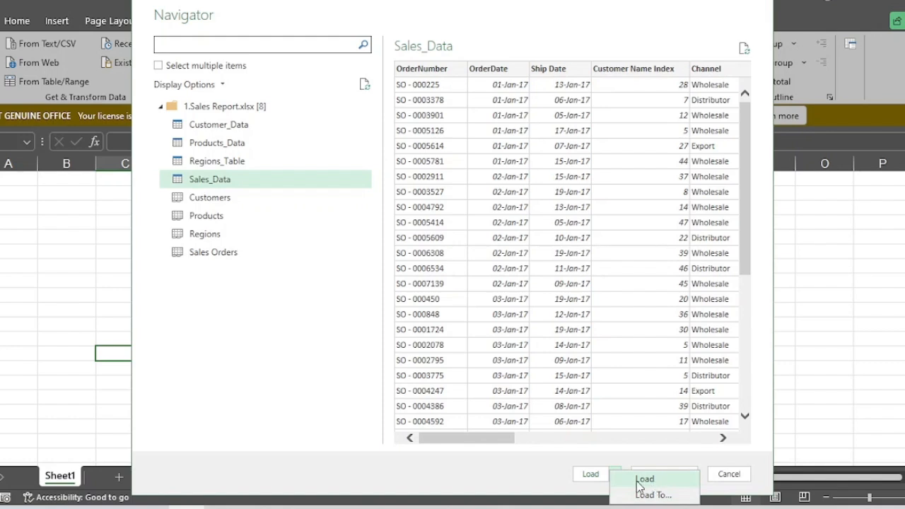
{"action": "left_click", "coordinate": [642, 482]}
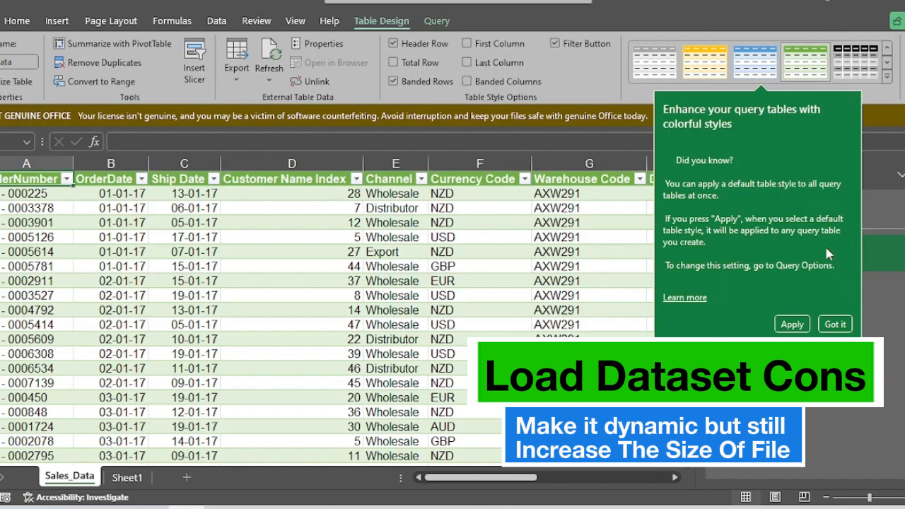
{"action": "left_click", "coordinate": [835, 324]}
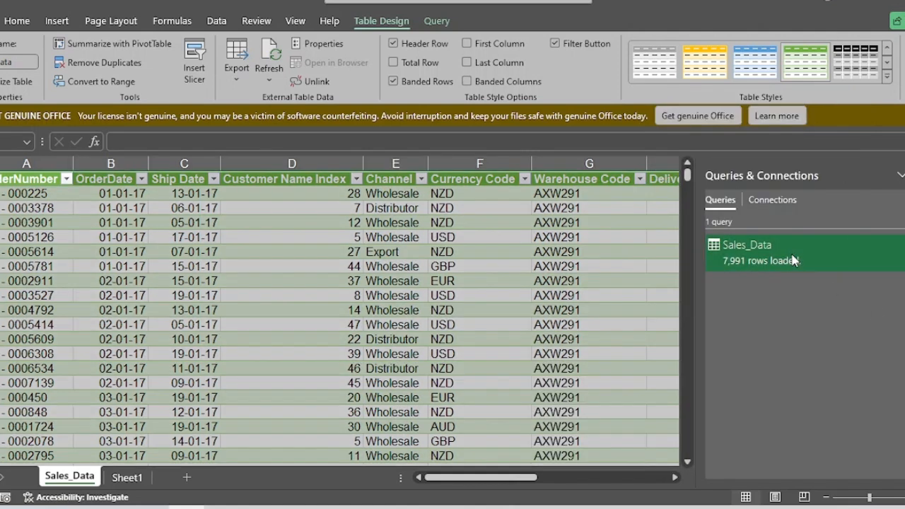
Step: Delete the Sales_Data query and clear its loaded data from the worksheet
{"action": "right_click", "coordinate": [793, 261]}
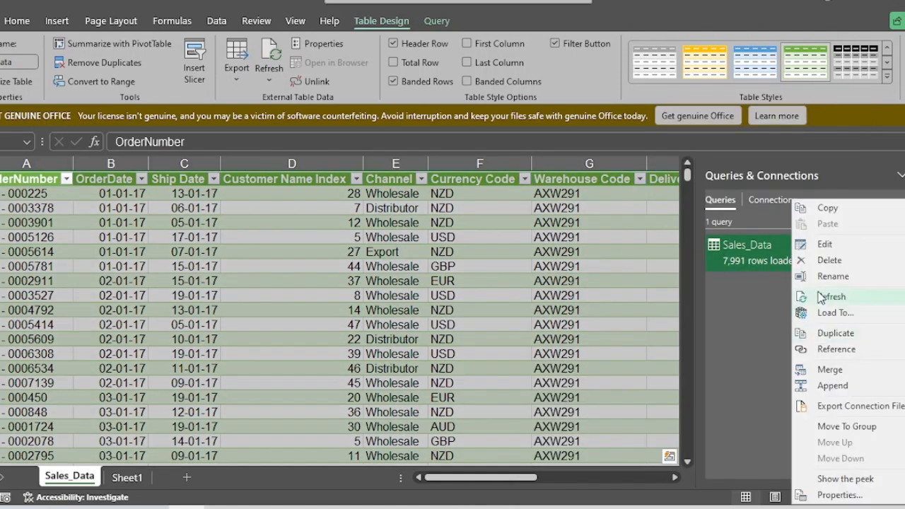
{"action": "left_click", "coordinate": [820, 260]}
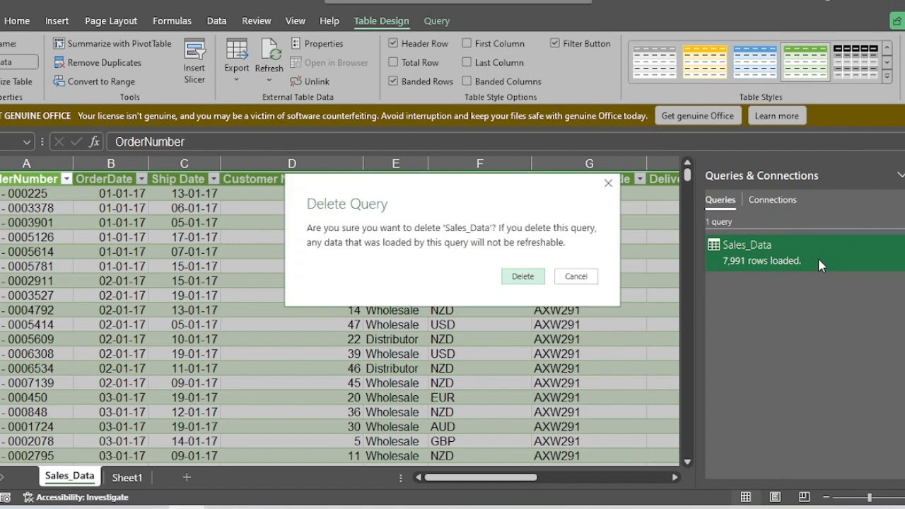
{"action": "left_click", "coordinate": [524, 277]}
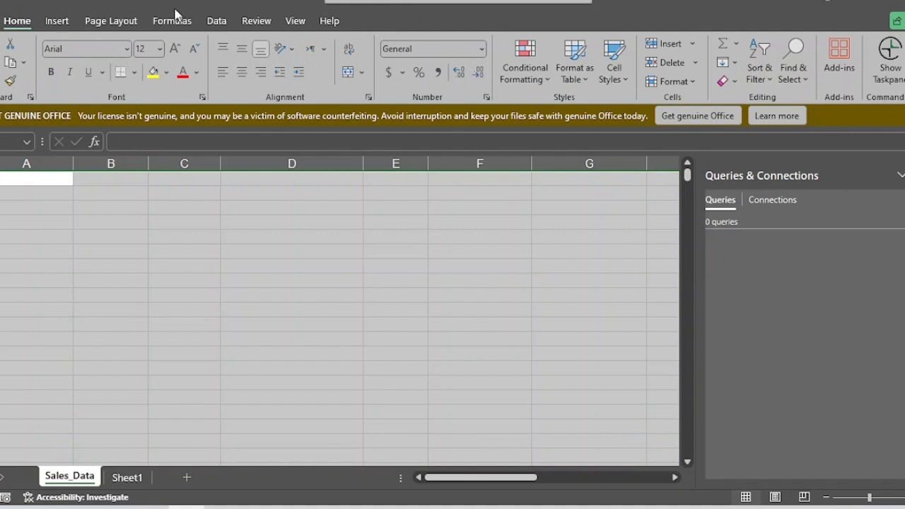
Step: Import the Sales_Data table from the 1.Sales Report Excel workbook, choosing Load To to set its destination
{"action": "left_click", "coordinate": [216, 20]}
{"action": "left_click", "coordinate": [2, 64]}
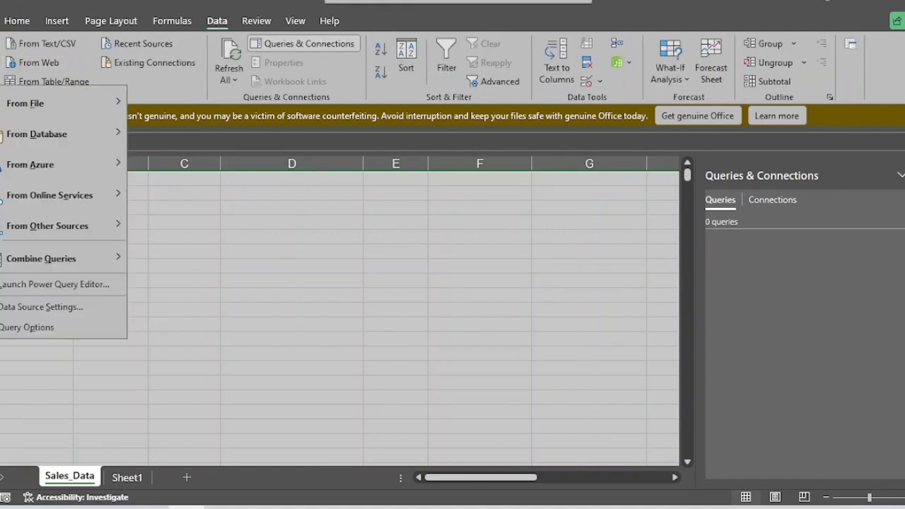
{"action": "mouse_move", "coordinate": [58, 108]}
{"action": "left_click", "coordinate": [182, 113]}
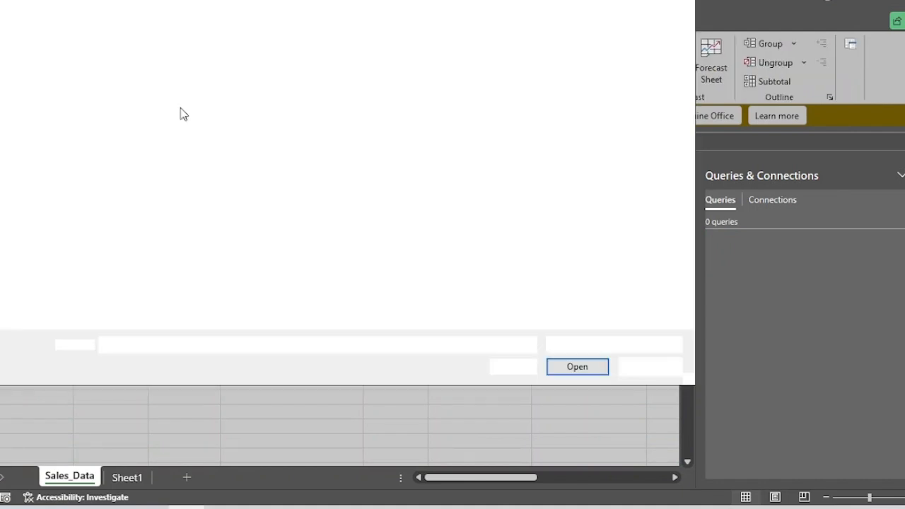
{"action": "double_click", "coordinate": [232, 89]}
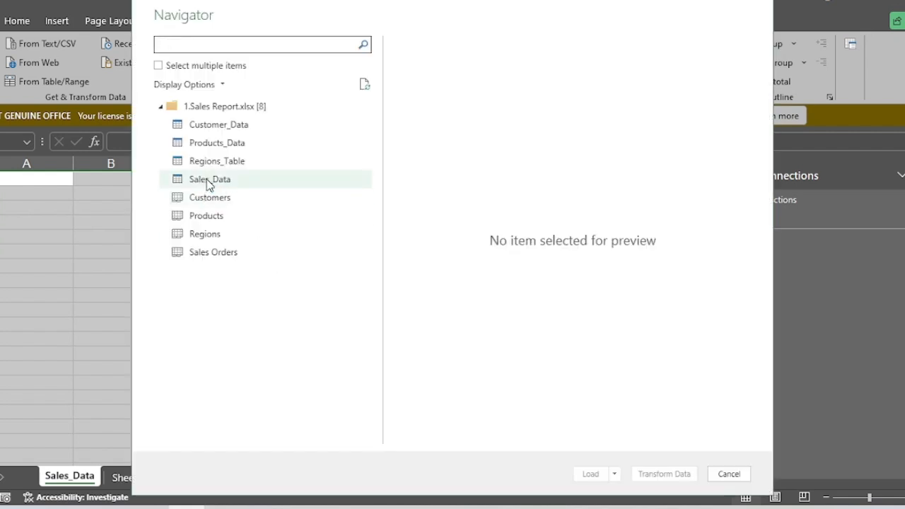
{"action": "left_click", "coordinate": [208, 181]}
{"action": "left_click", "coordinate": [617, 475]}
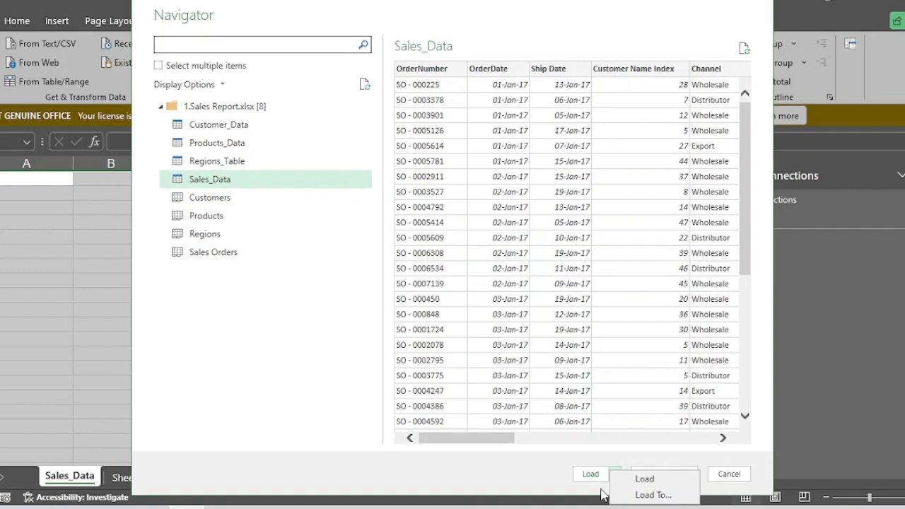
{"action": "left_click", "coordinate": [644, 492]}
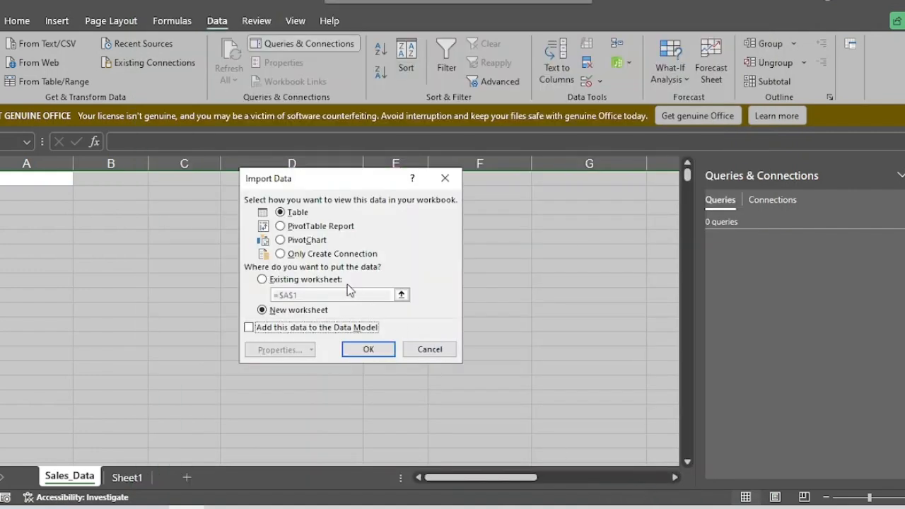
Step: Load Sales_Data as Only Create Connection and add the data to the Data Model
{"action": "left_click", "coordinate": [311, 254]}
{"action": "left_click", "coordinate": [261, 332]}
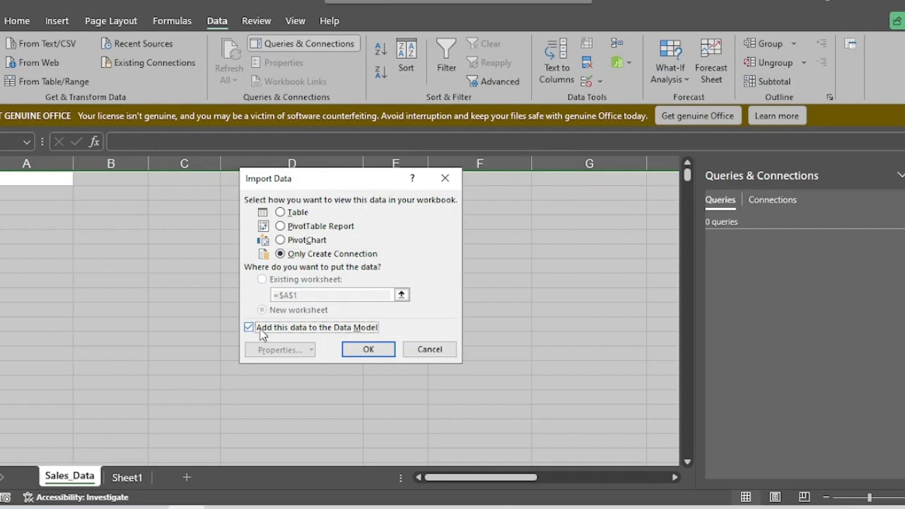
{"action": "left_click", "coordinate": [363, 348]}
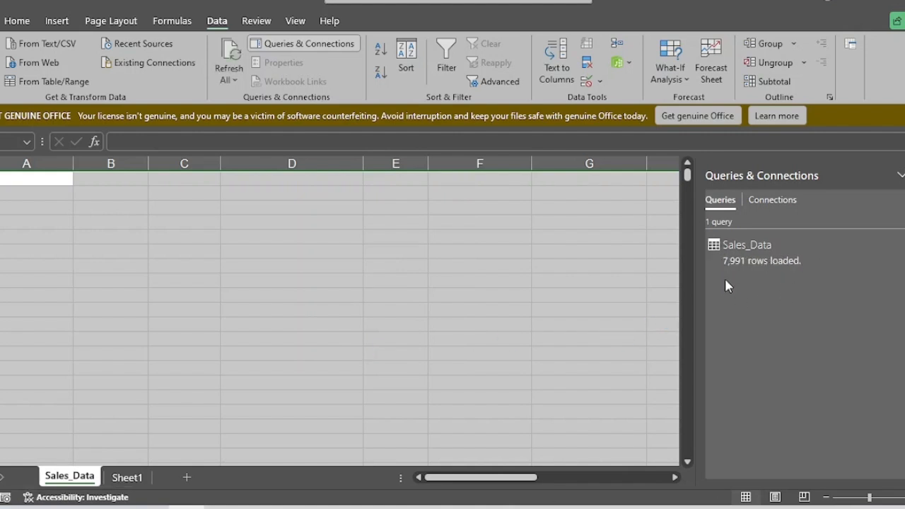
Step: Preview the Sales_Data query to examine its rows, columns and load status
{"action": "left_click", "coordinate": [515, 295]}
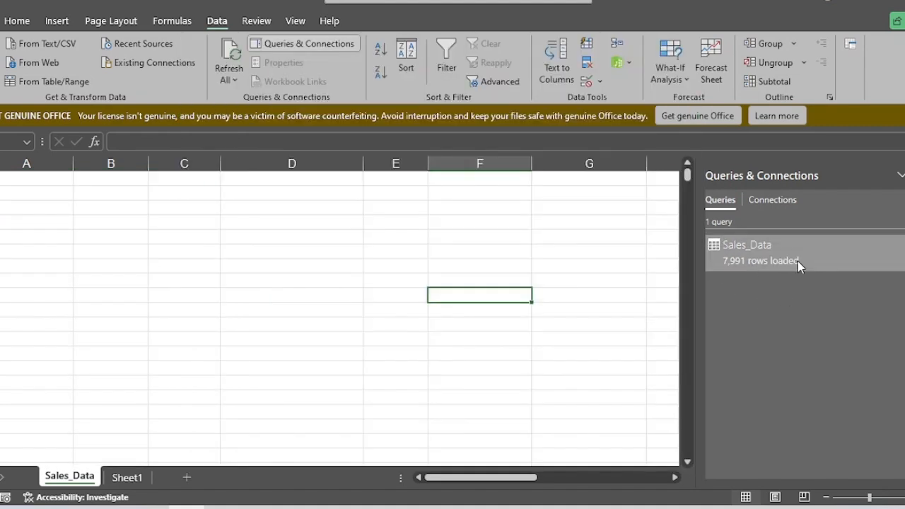
{"action": "mouse_move", "coordinate": [797, 265]}
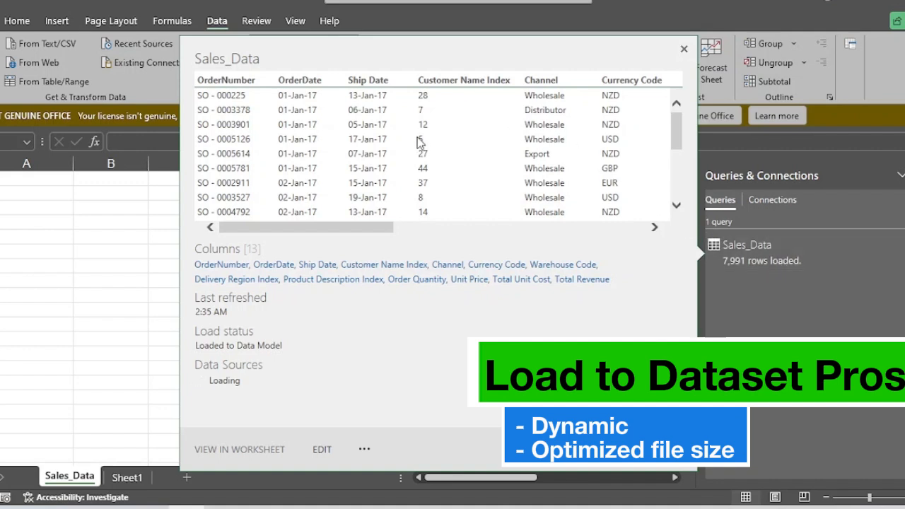
{"action": "left_click_drag", "start_coordinate": [332, 227], "coordinate": [355, 243]}
{"action": "left_click", "coordinate": [116, 283]}
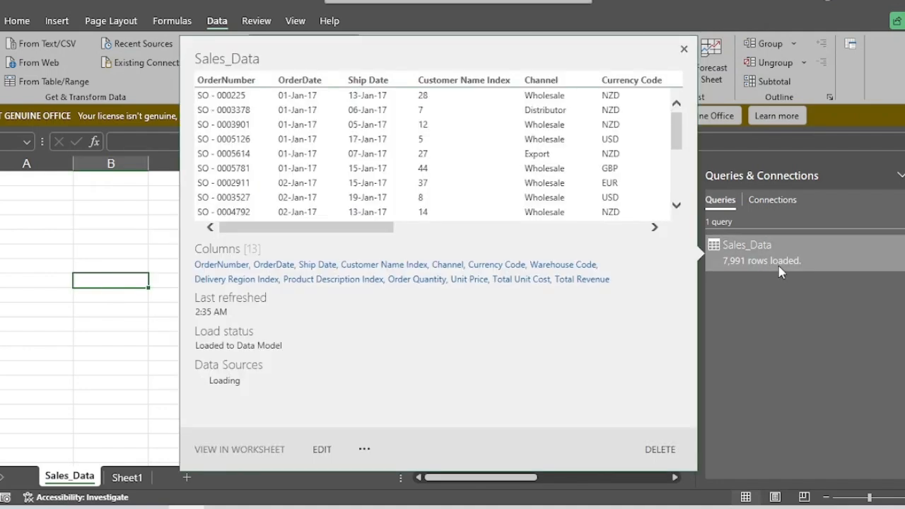
{"action": "right_click", "coordinate": [779, 266]}
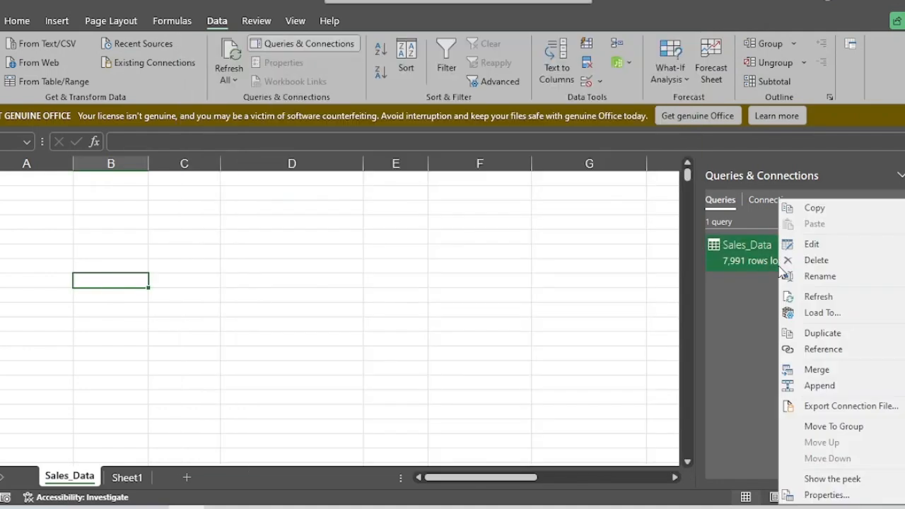
{"action": "left_click", "coordinate": [747, 258]}
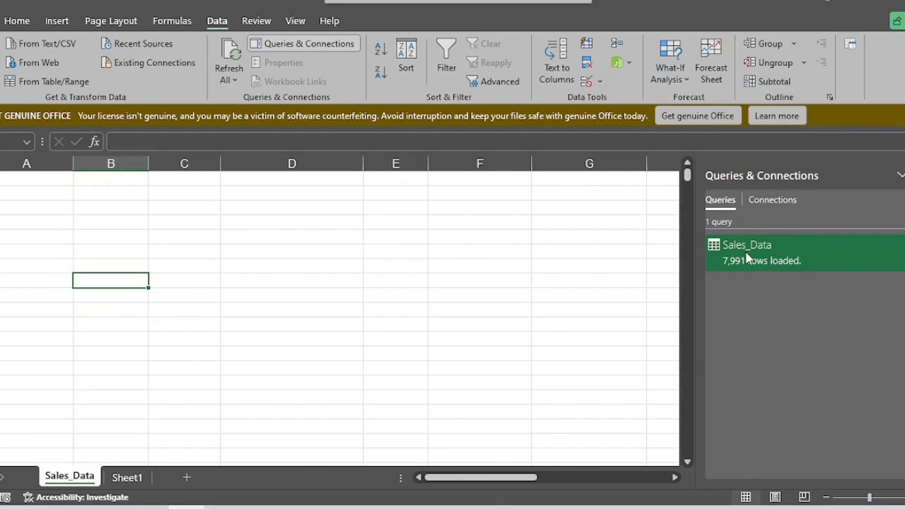
Step: Review the columns of the Sales_Data query in the Power Query Editor and exit with Close & Load
{"action": "double_click", "coordinate": [746, 258]}
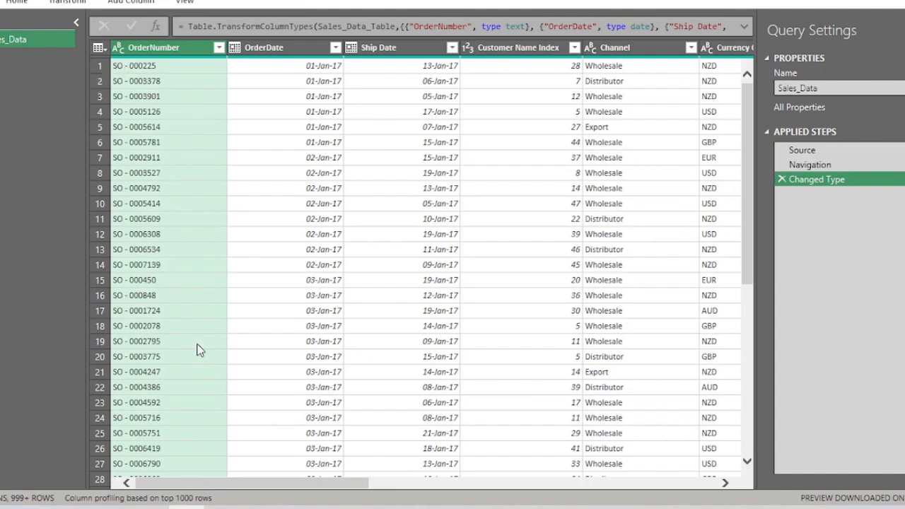
{"action": "left_click_drag", "start_coordinate": [267, 485], "coordinate": [368, 502]}
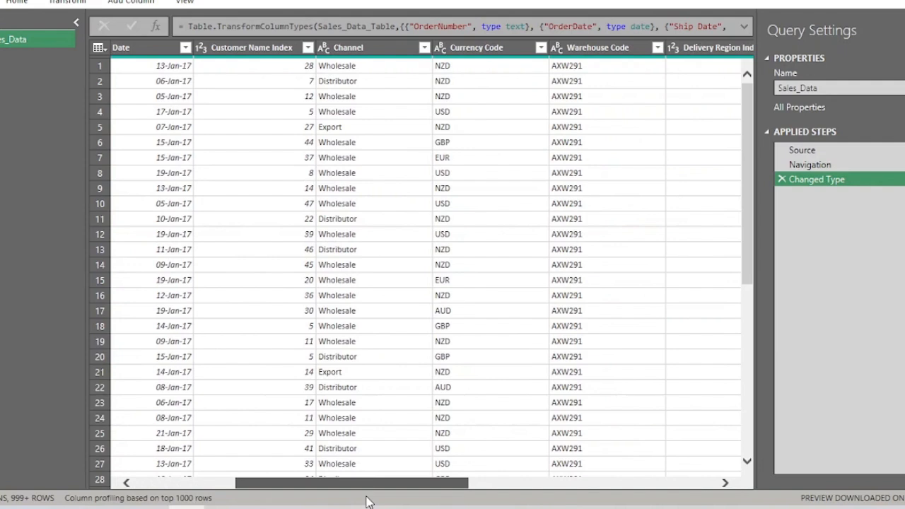
{"action": "left_click_drag", "start_coordinate": [367, 502], "coordinate": [523, 481]}
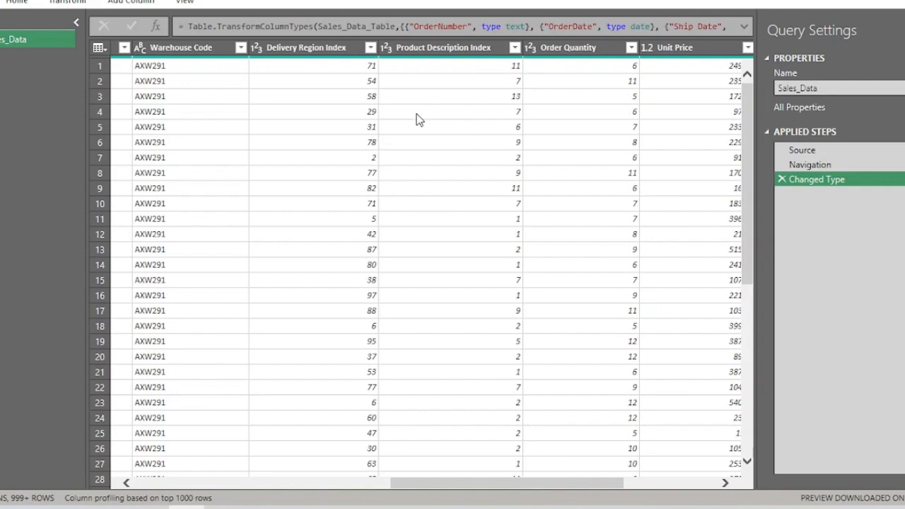
{"action": "left_click_drag", "start_coordinate": [448, 483], "coordinate": [160, 493]}
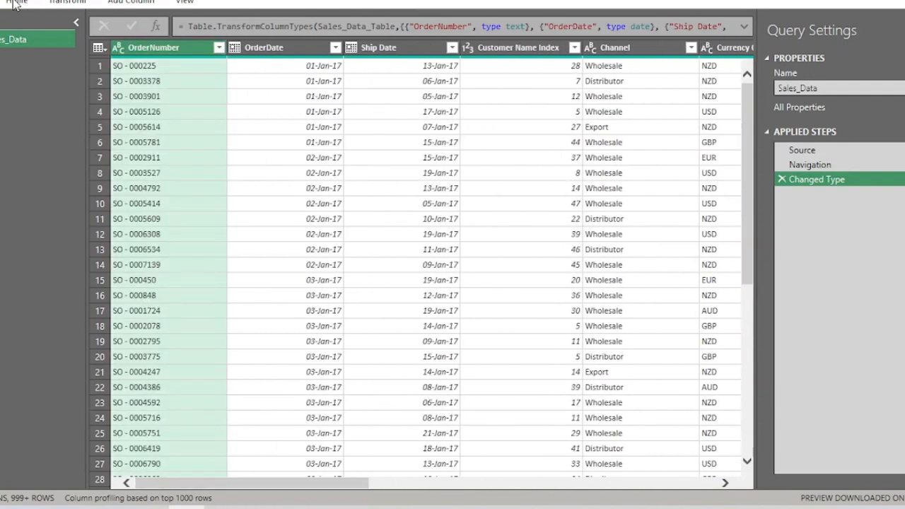
{"action": "left_click", "coordinate": [16, 2]}
{"action": "left_click", "coordinate": [2, 54]}
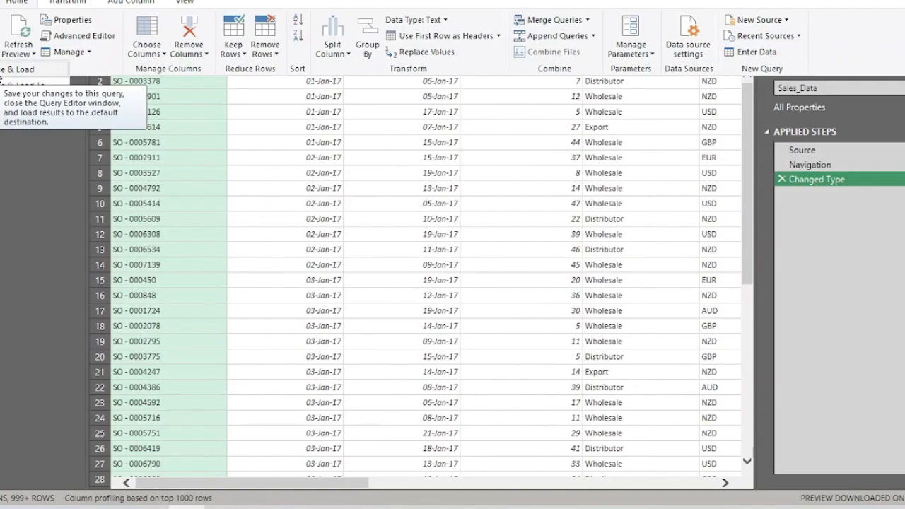
{"action": "left_click", "coordinate": [5, 70]}
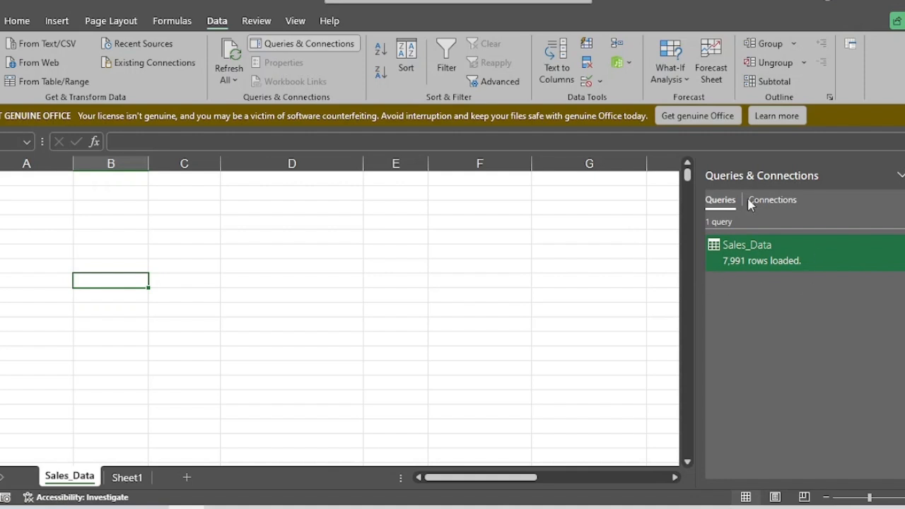
Step: Switch to the datasets folder in File Explorer and bring up the 1.Sales Report workbook
{"action": "key", "text": "alt+Tab"}
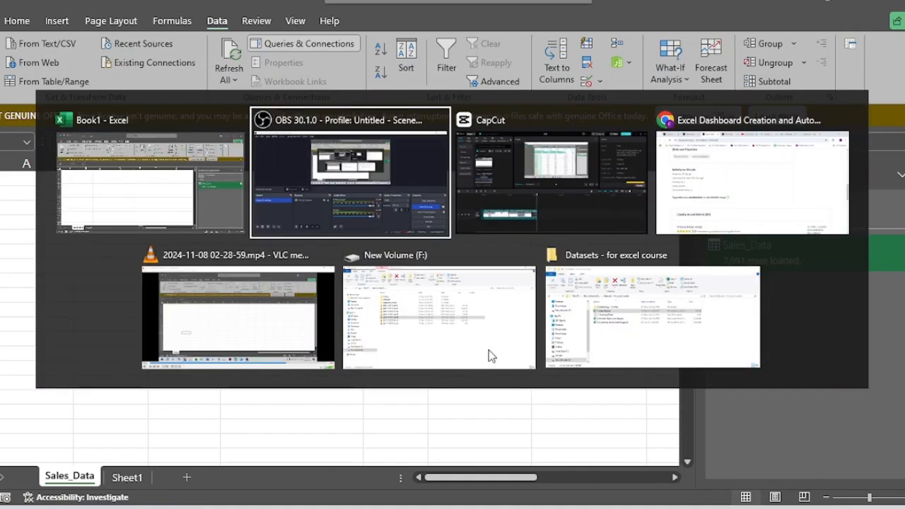
{"action": "key", "text": "alt+shift+Tab"}
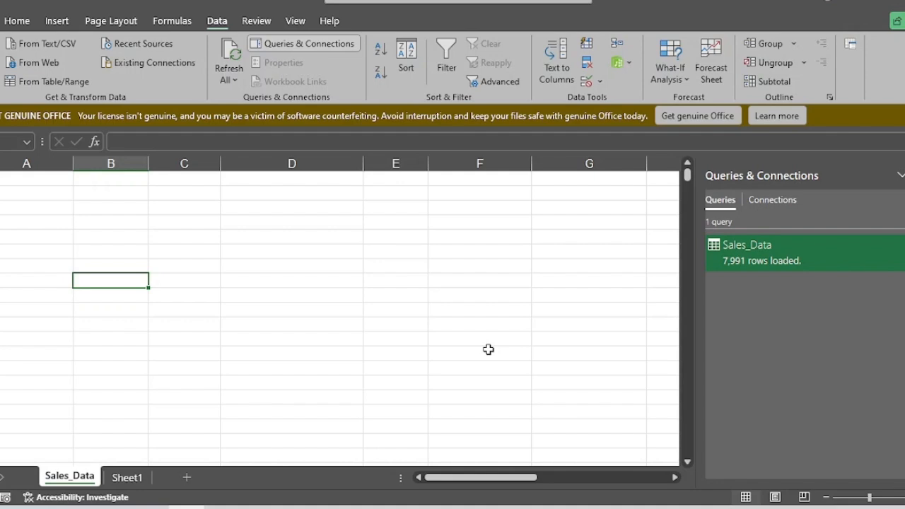
{"action": "key", "text": "alt+Tab"}
{"action": "key", "text": "alt+shift+Tab"}
{"action": "key", "text": "alt+Tab"}
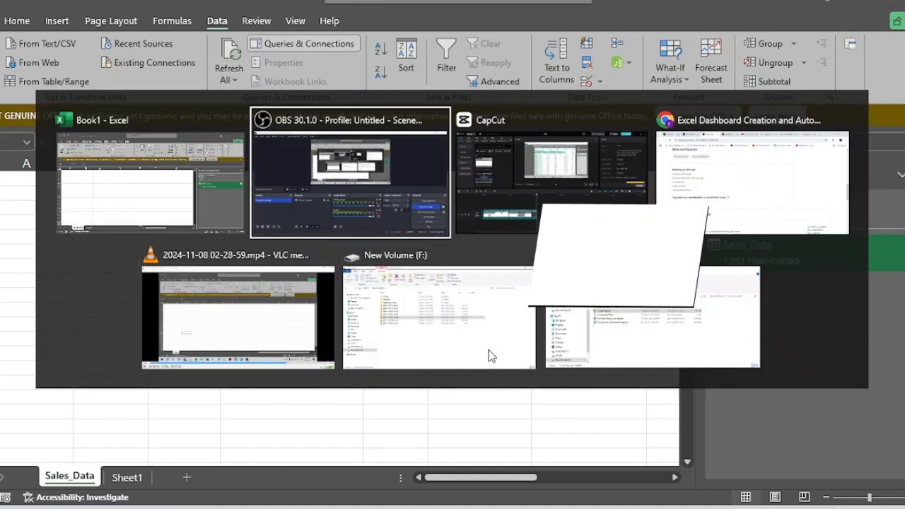
{"action": "key", "text": "alt+Down"}
{"action": "key", "text": "alt+Right"}
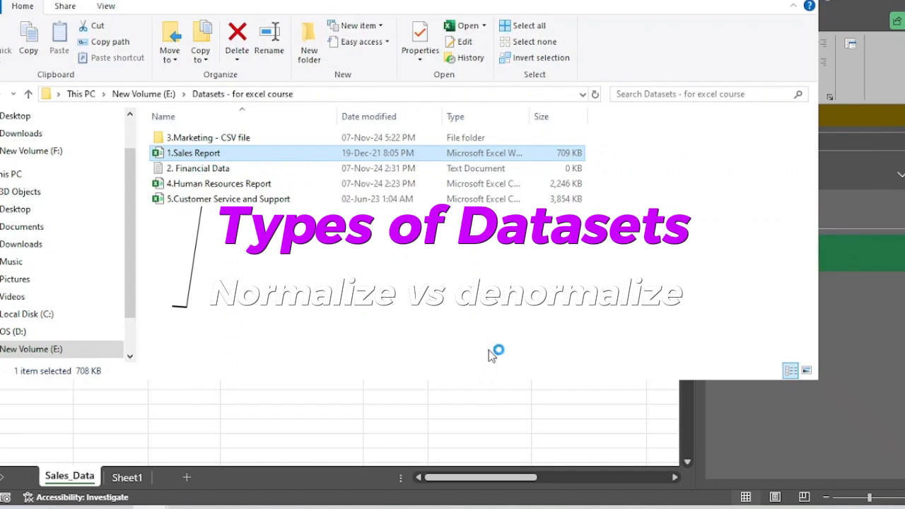
{"action": "key", "text": "alt+Tab"}
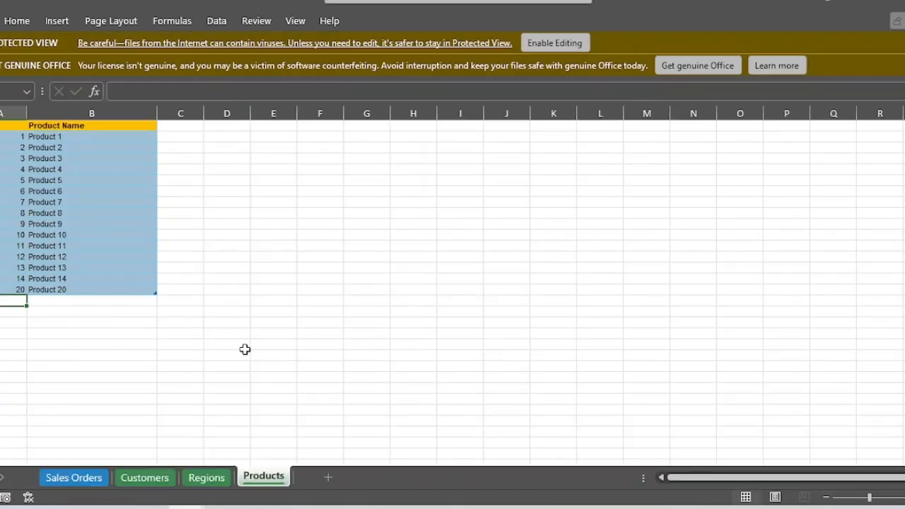
Step: Examine the tables on the Sales Orders, Customers, Regions and Products sheets of the 1.Sales Report workbook
{"action": "key", "text": "ctrl+Page_Up"}
{"action": "key", "text": "ctrl+Page_Up"}
{"action": "key", "text": "ctrl+Page_Up"}
{"action": "key", "text": "Up"}
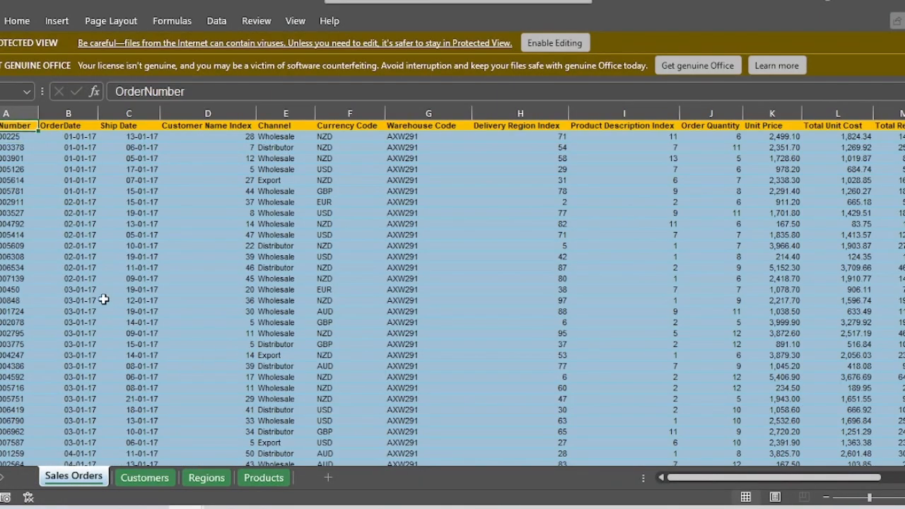
{"action": "key", "text": "ctrl+shift+Right"}
{"action": "key", "text": "ctrl+shift+Down"}
{"action": "key", "text": "ctrl+Page_Down"}
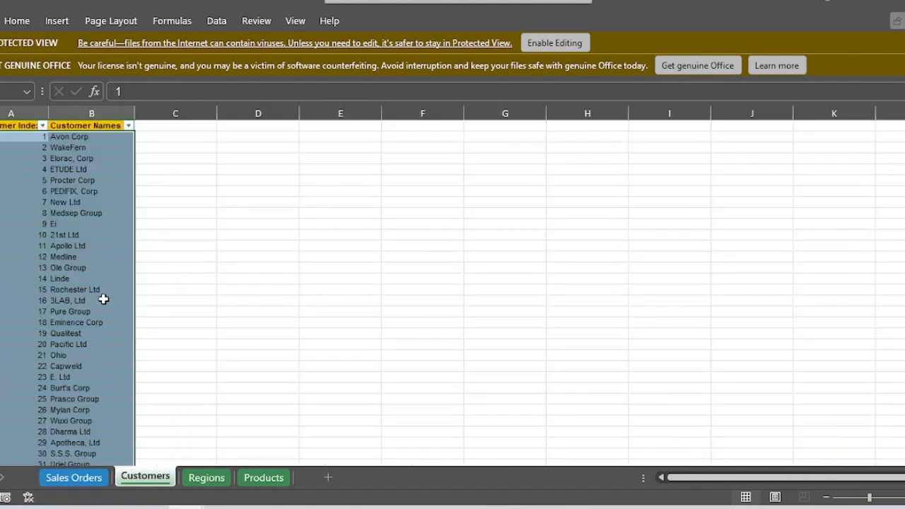
{"action": "key", "text": "Up"}
{"action": "key", "text": "ctrl+Page_Down"}
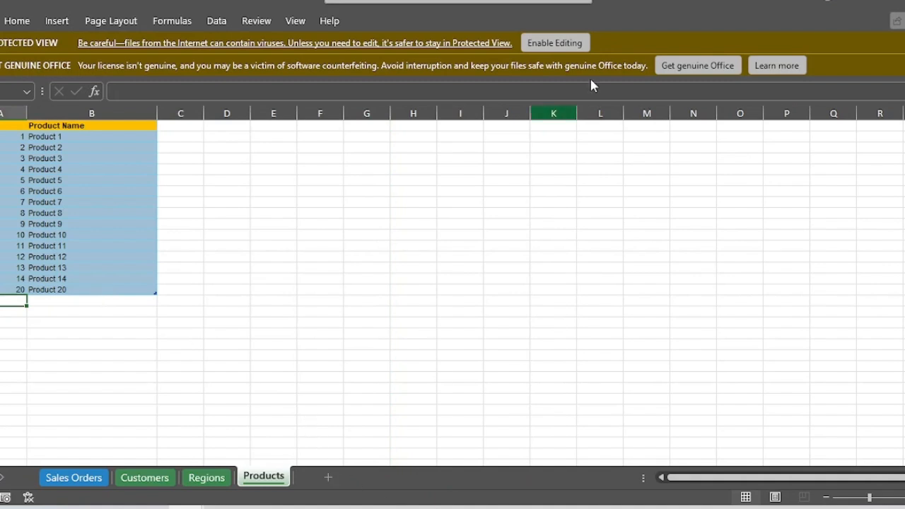
Step: Enable editing in the 1.Sales Report workbook and add a new blank sheet after Products
{"action": "left_click", "coordinate": [553, 44]}
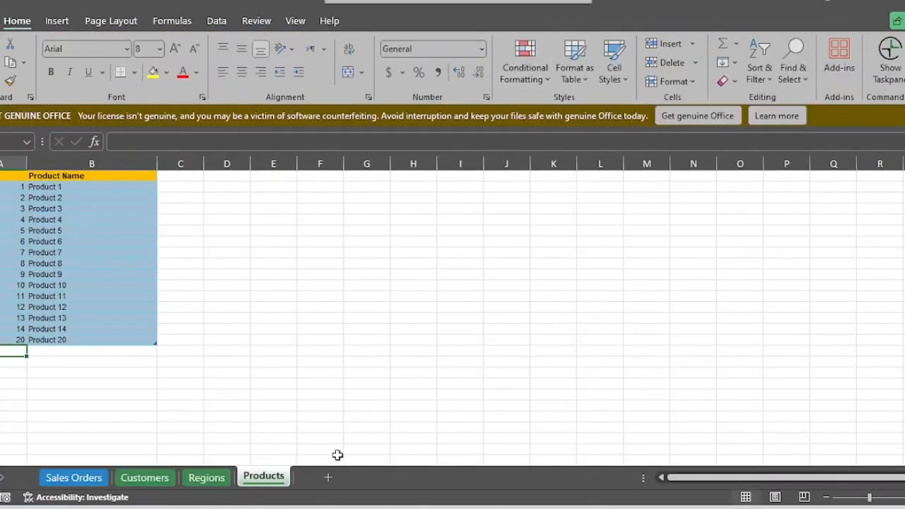
{"action": "left_click", "coordinate": [328, 477]}
Step: Copy the entire Sales Orders table with its headers and paste it as values at the start of Sheet1
{"action": "left_click", "coordinate": [74, 478]}
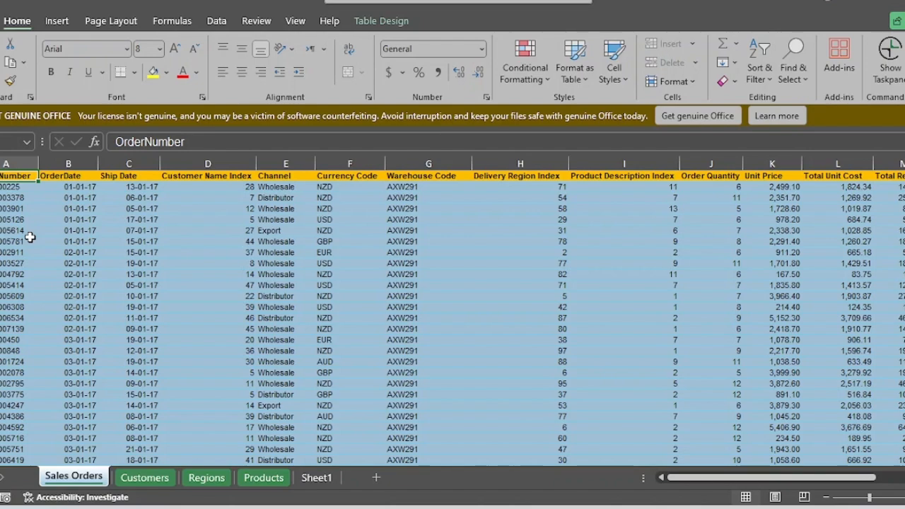
{"action": "key", "text": "ctrl+shift+Down"}
{"action": "key", "text": "ctrl+shift+Right"}
{"action": "key", "text": "ctrl+c"}
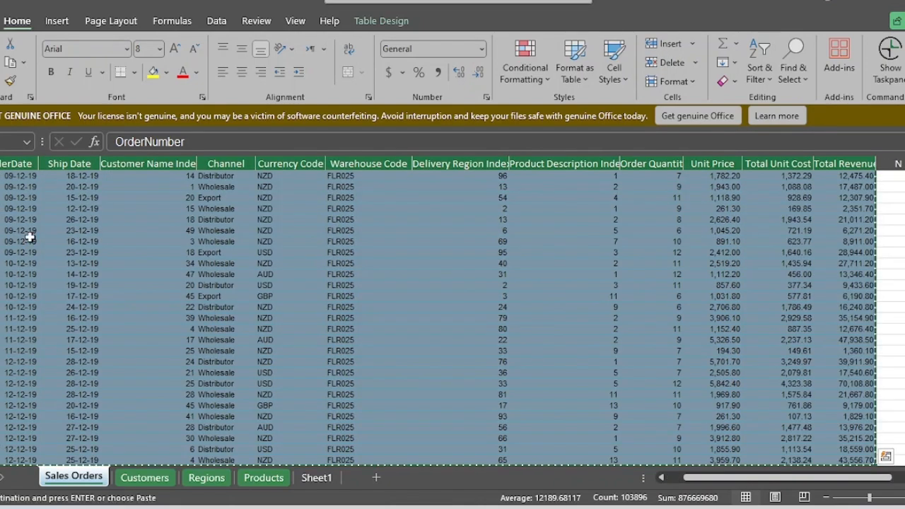
{"action": "key", "text": "ctrl+Page_Down"}
{"action": "key", "text": "ctrl+Page_Down"}
{"action": "key", "text": "ctrl+Page_Down"}
{"action": "key", "text": "ctrl+Page_Down"}
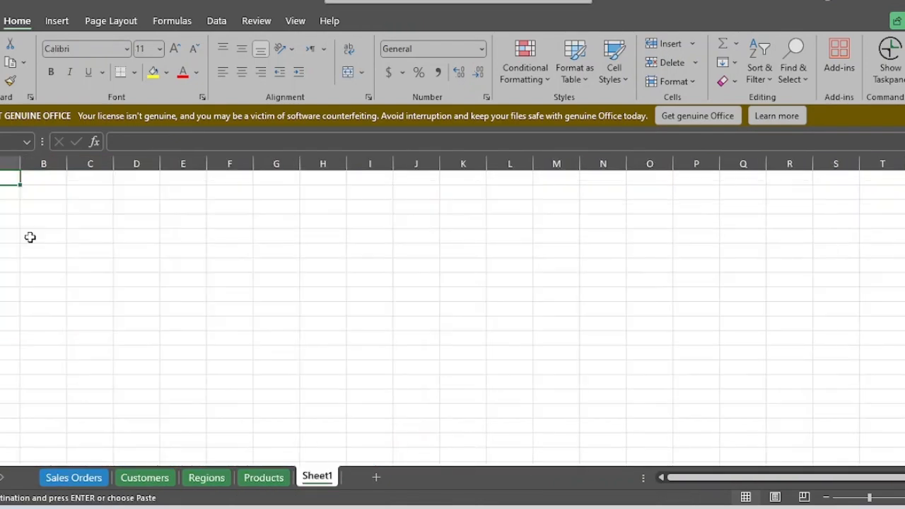
{"action": "key", "text": "ctrl+alt+v"}
{"action": "key", "text": "Return"}
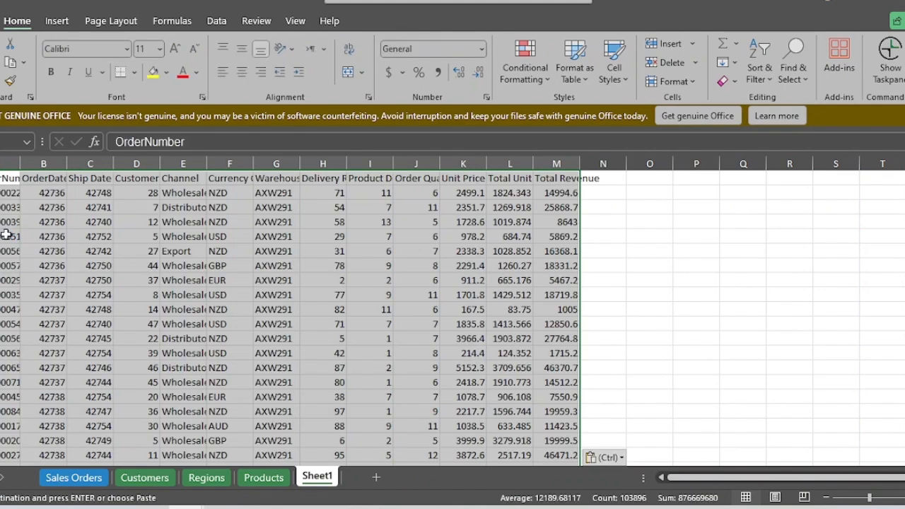
Step: AutoFit the column widths of all the pasted sales data on Sheet1
{"action": "key", "text": "Right"}
{"action": "key", "text": "Left"}
{"action": "key", "text": "ctrl+shift+Right"}
{"action": "key", "text": "ctrl+shift+Down"}
{"action": "key", "text": "alt+h"}
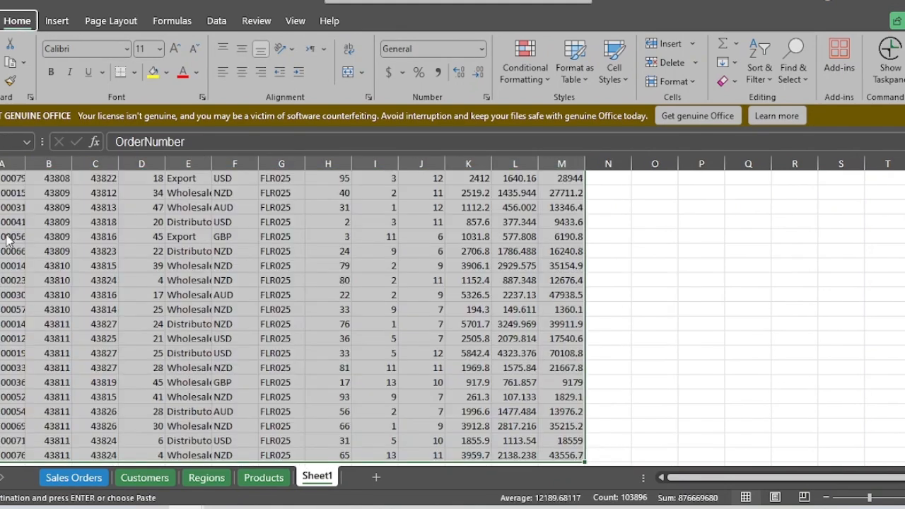
{"action": "key", "text": "o"}
{"action": "key", "text": "i"}
Step: Fill the entire Customer Name Index column on Sheet1 with yellow
{"action": "key", "text": "Right"}
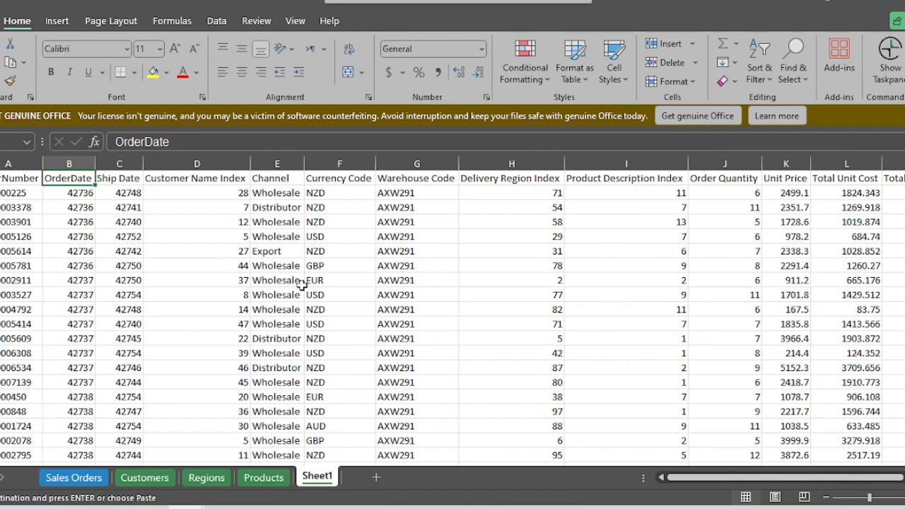
{"action": "key", "text": "Right"}
{"action": "key", "text": "Right"}
{"action": "key", "text": "ctrl+space"}
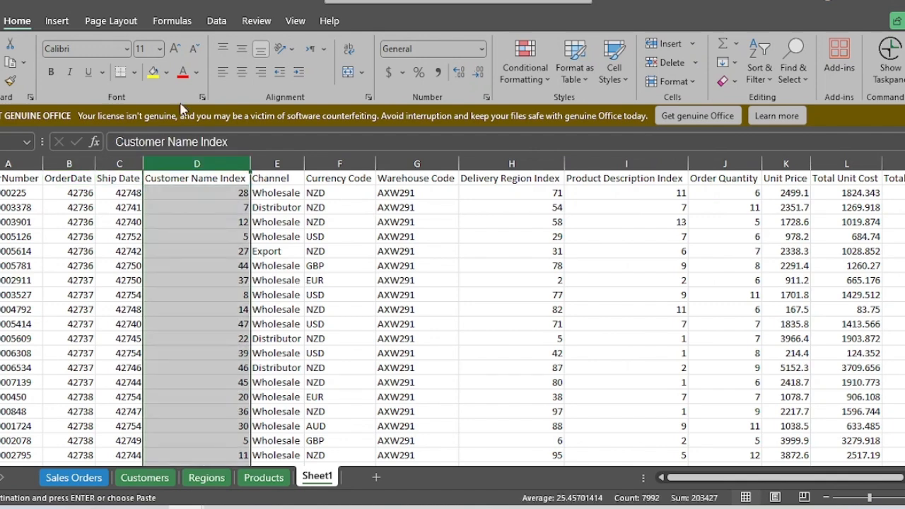
{"action": "left_click", "coordinate": [154, 73]}
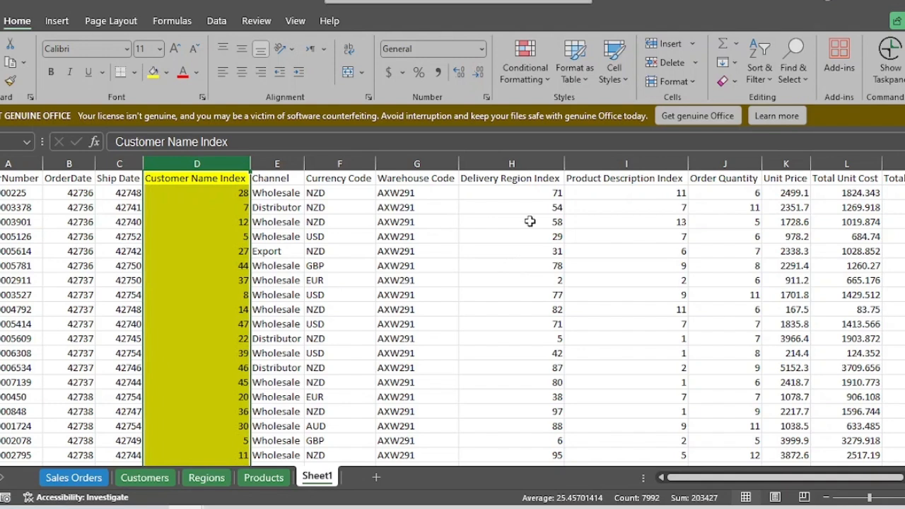
Step: Fill the entire Product Description Index and Delivery Region Index columns on Sheet1 with yellow
{"action": "left_click", "coordinate": [661, 161]}
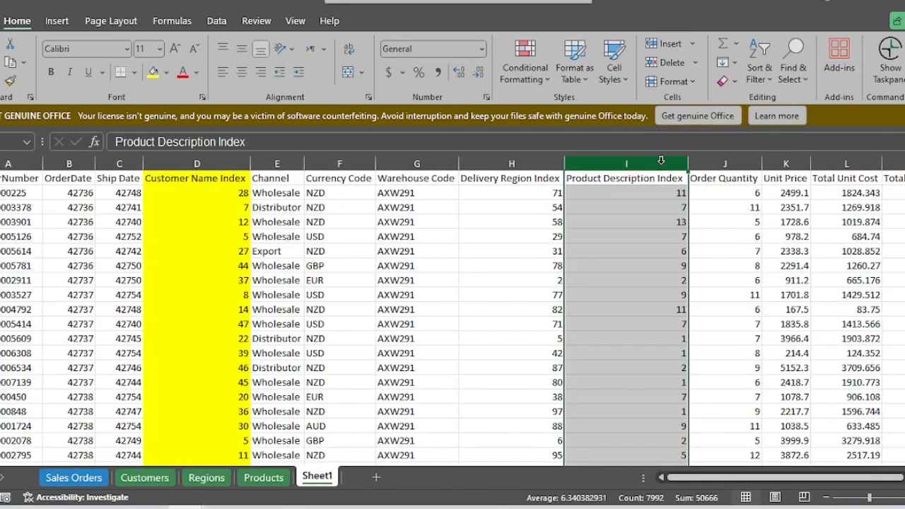
{"action": "left_click", "coordinate": [155, 78]}
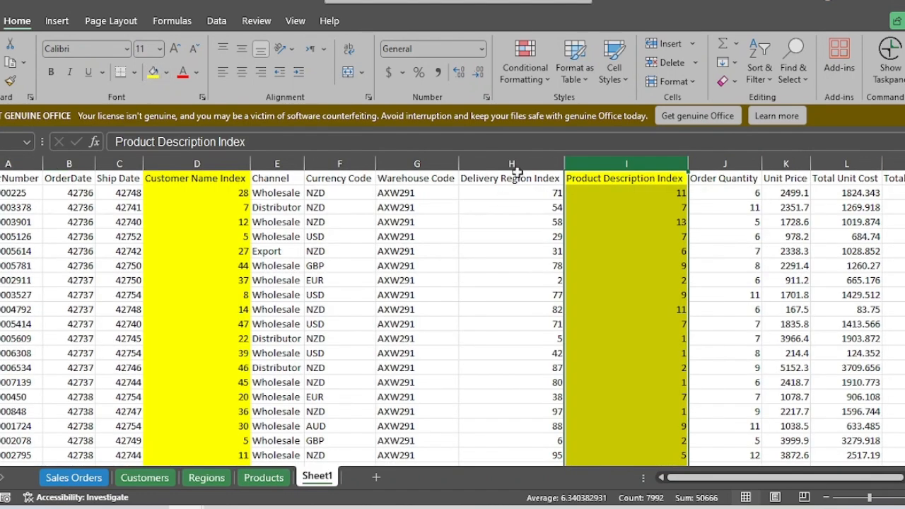
{"action": "left_click", "coordinate": [777, 213]}
{"action": "key", "text": "Right"}
{"action": "key", "text": "Right"}
{"action": "key", "text": "Right"}
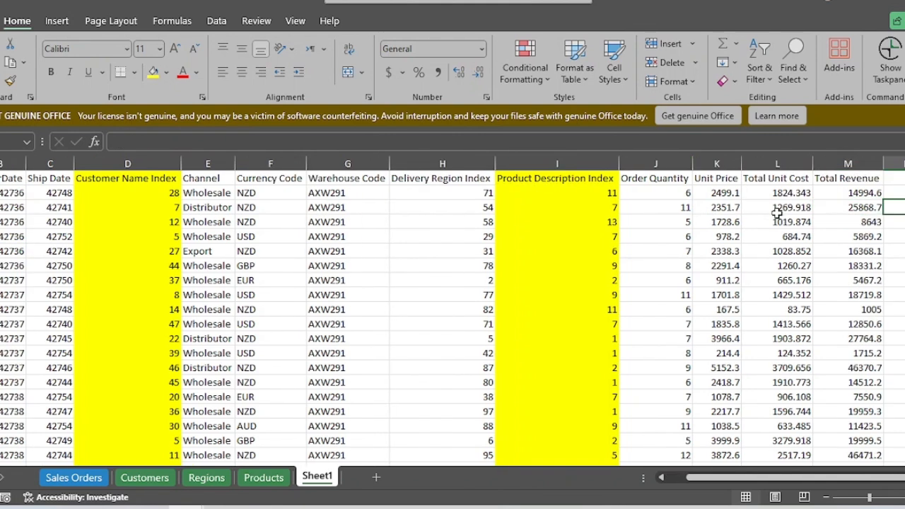
{"action": "key", "text": "Left"}
{"action": "left_click", "coordinate": [450, 162]}
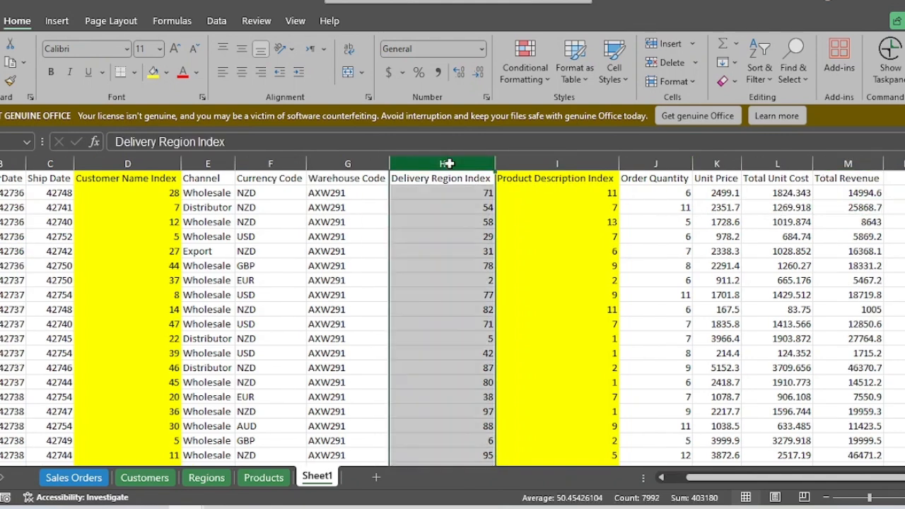
{"action": "left_click", "coordinate": [153, 71]}
{"action": "left_click", "coordinate": [683, 297]}
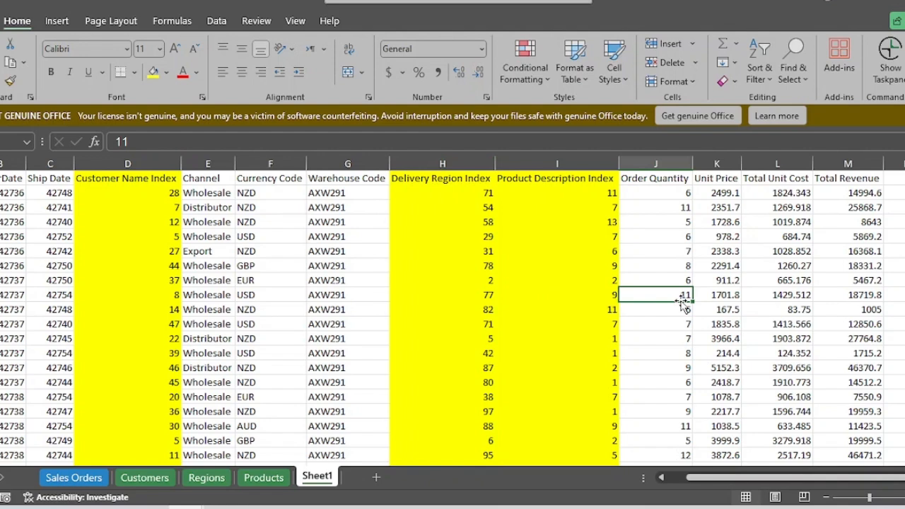
Step: Examine the Regions sheet as the lookup for the Delivery Region Index, highlighting the first region's details from Suburb onward, and return to Sheet1
{"action": "key", "text": "Left"}
{"action": "key", "text": "Left"}
{"action": "key", "text": "Left"}
{"action": "key", "text": "Left"}
{"action": "key", "text": "Left"}
{"action": "key", "text": "Left"}
{"action": "key", "text": "Left"}
{"action": "key", "text": "Left"}
{"action": "key", "text": "Left"}
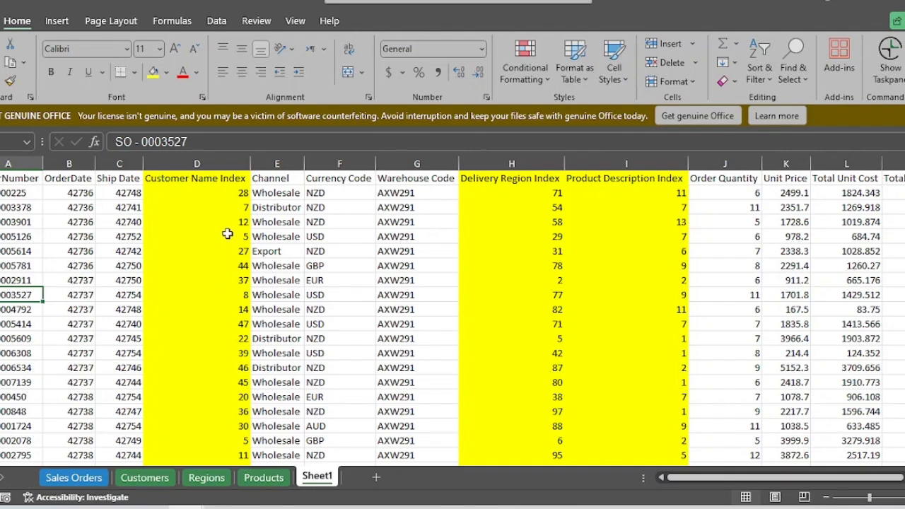
{"action": "left_click", "coordinate": [536, 195]}
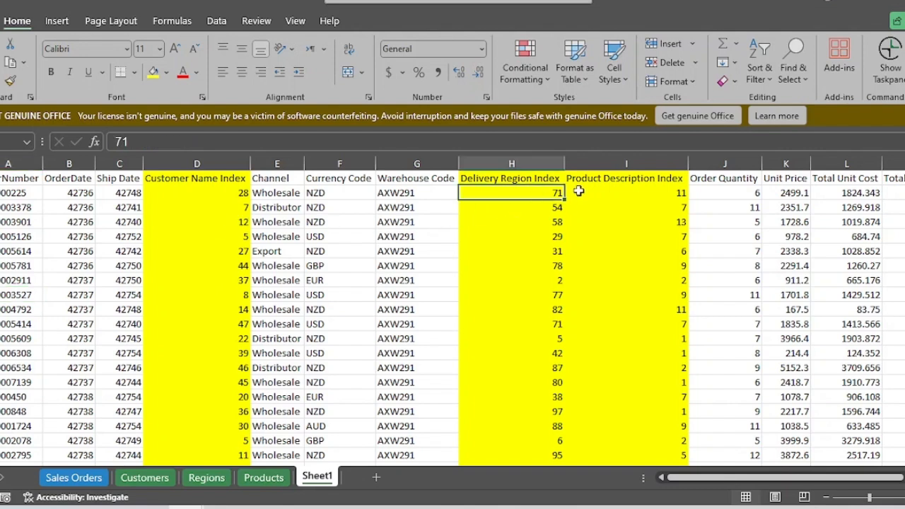
{"action": "key", "text": "ctrl+Page_Up"}
{"action": "key", "text": "ctrl+Page_Up"}
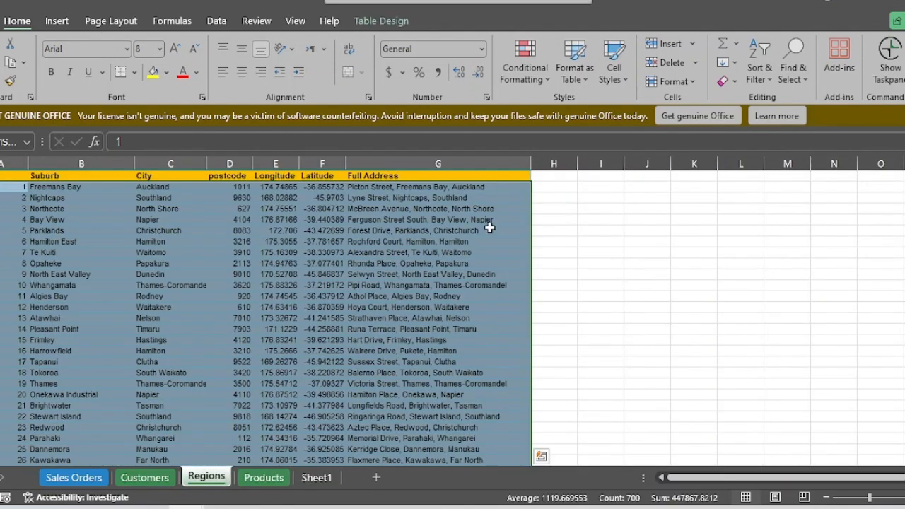
{"action": "left_click", "coordinate": [62, 190]}
{"action": "key", "text": "shift+Right"}
{"action": "key", "text": "shift+Right"}
{"action": "key", "text": "shift+Right"}
{"action": "key", "text": "shift+Right"}
{"action": "key", "text": "shift+Right"}
{"action": "key", "text": "shift+Right"}
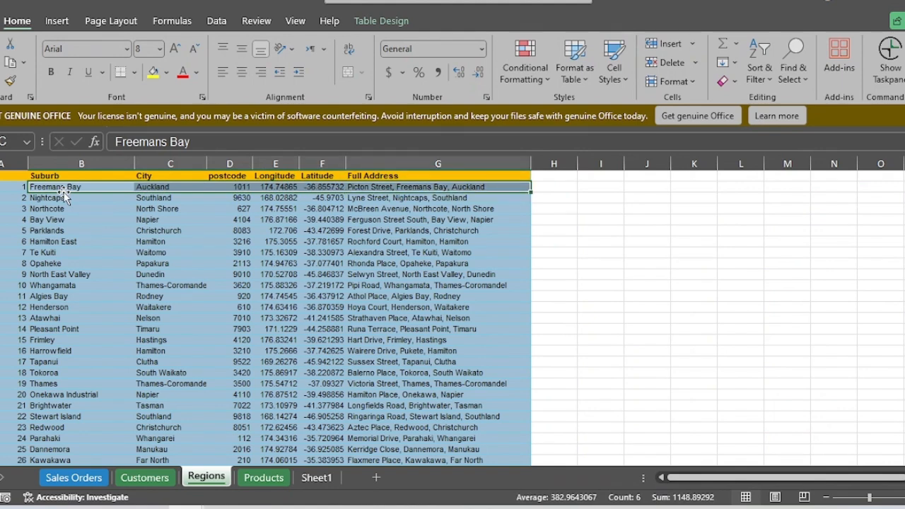
{"action": "key", "text": "shift+Left"}
{"action": "key", "text": "ctrl+Page_Down"}
{"action": "key", "text": "ctrl+Page_Down"}
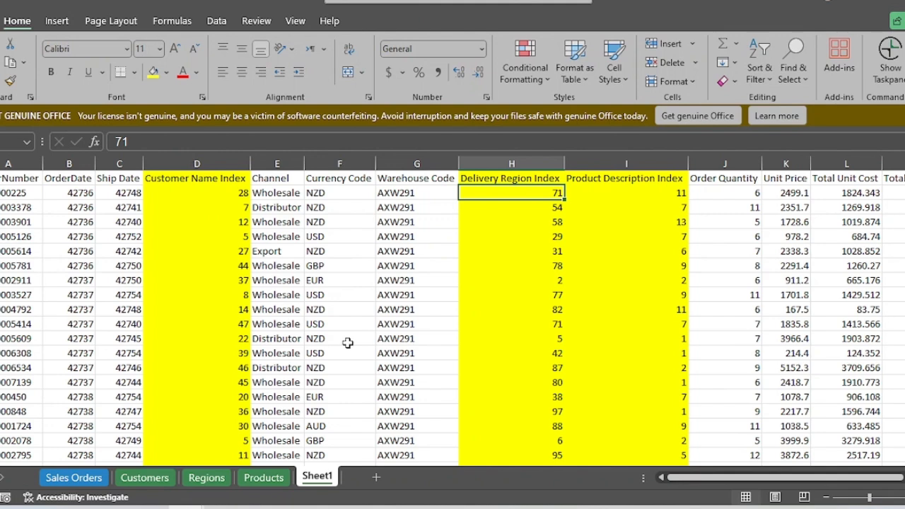
Step: Compare the Customer Name Index on Sheet1 with the indexed names in the Customers table
{"action": "key", "text": "ctrl+Page_Up"}
{"action": "key", "text": "ctrl+Page_Up"}
{"action": "key", "text": "ctrl+Page_Up"}
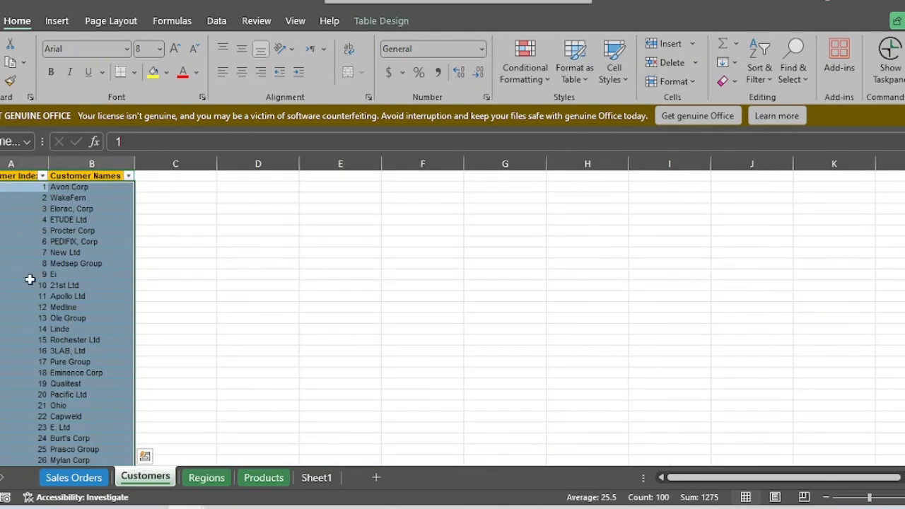
{"action": "key", "text": "ctrl+q"}
{"action": "key", "text": "Right"}
{"action": "key", "text": "Right"}
{"action": "key", "text": "Right"}
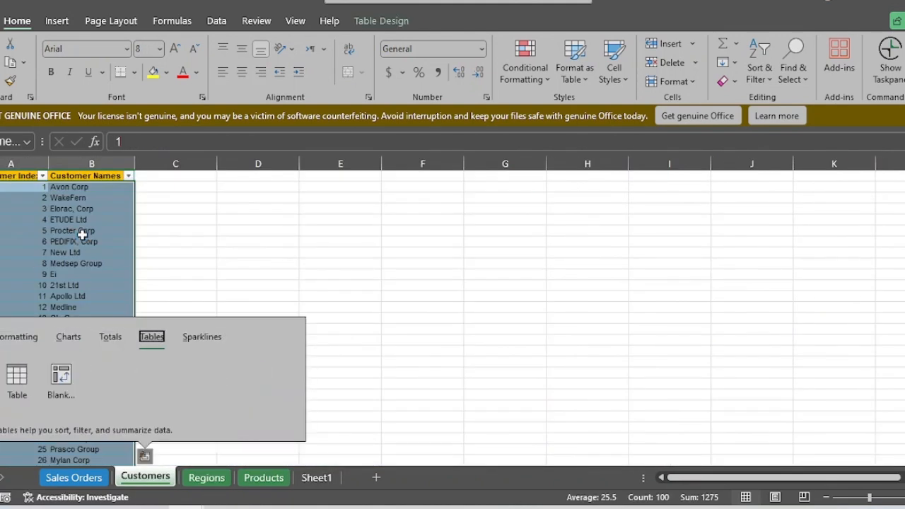
{"action": "key", "text": "Escape"}
{"action": "key", "text": "ctrl+Page_Down"}
{"action": "key", "text": "ctrl+Page_Down"}
{"action": "key", "text": "ctrl+Page_Down"}
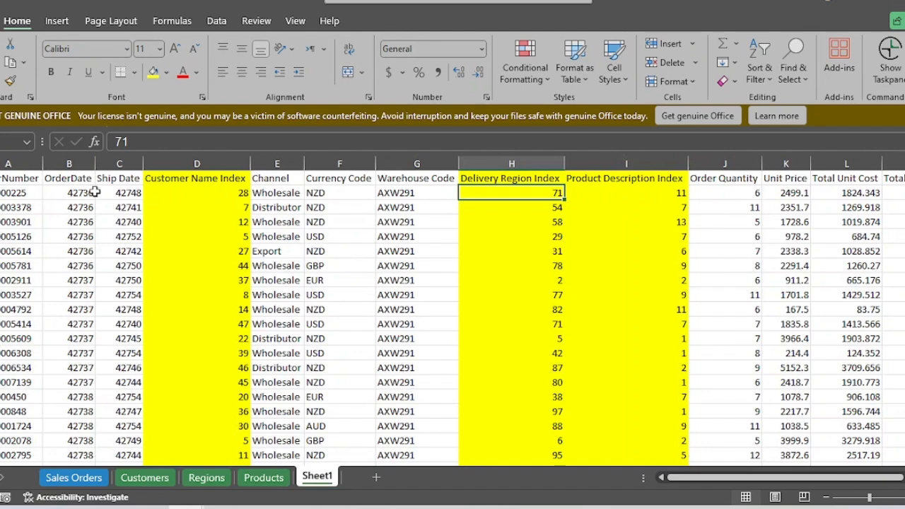
Step: Review the Customers and Products sheets as lookups for the highlighted index columns and return to Sheet1
{"action": "key", "text": "ctrl+Page_Up"}
{"action": "key", "text": "ctrl+Page_Up"}
{"action": "key", "text": "ctrl+Page_Up"}
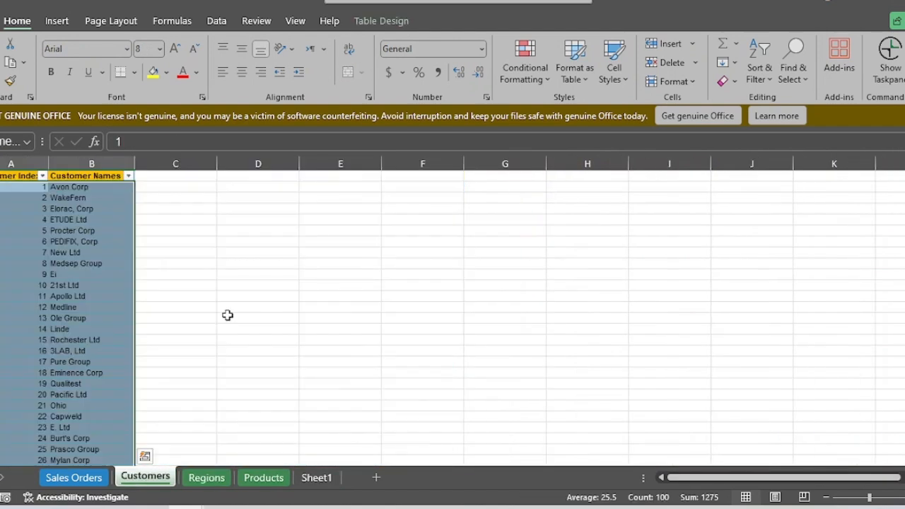
{"action": "key", "text": "ctrl+Page_Down"}
{"action": "key", "text": "ctrl+Page_Down"}
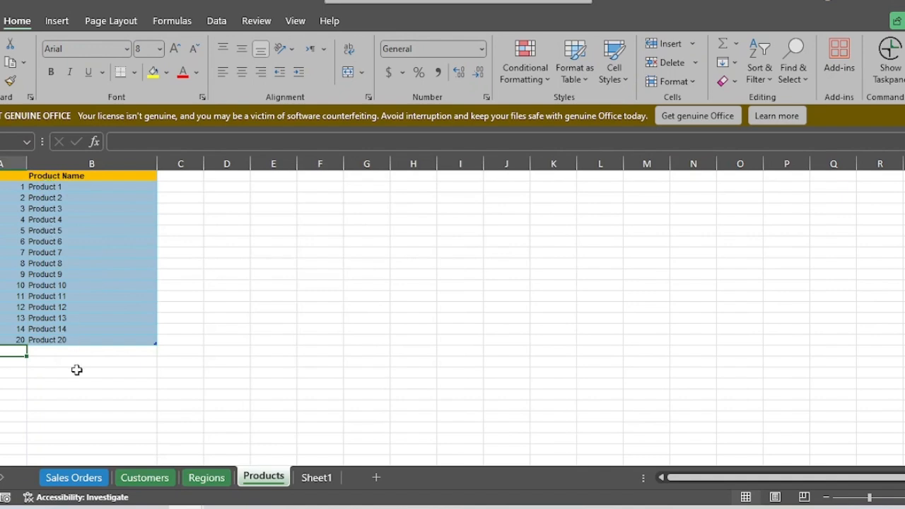
{"action": "key", "text": "ctrl+Page_Down"}
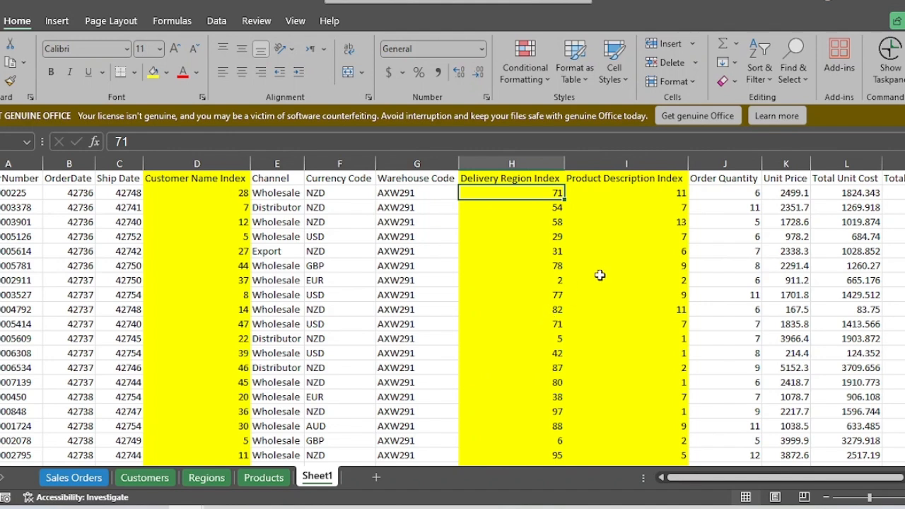
Step: Rename Sheet1 as Denormalize
{"action": "left_click", "coordinate": [190, 237]}
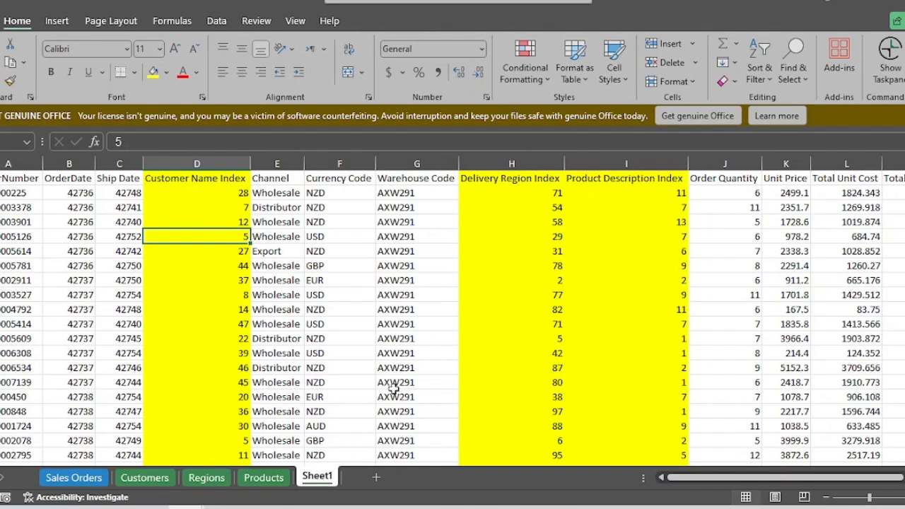
{"action": "double_click", "coordinate": [330, 485]}
{"action": "type", "text": "Nor"}
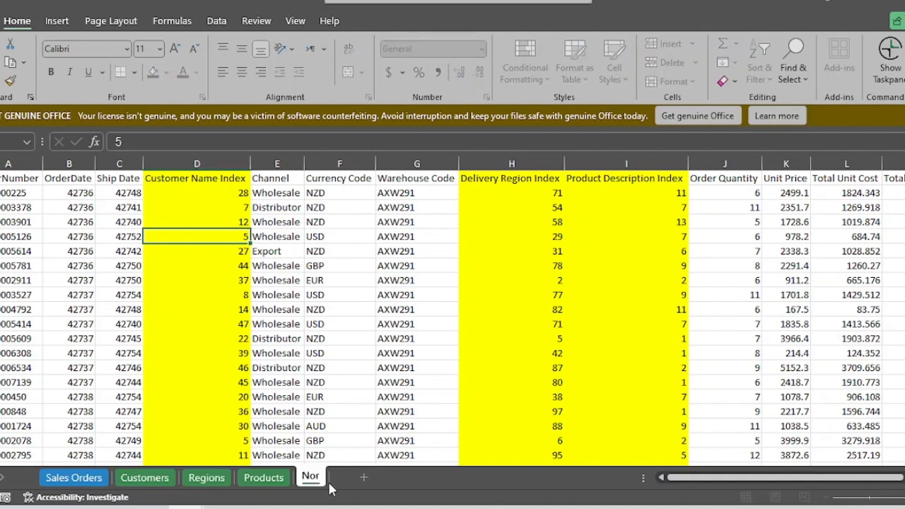
{"action": "type", "text": "m"}
{"action": "key", "text": "BackSpace"}
{"action": "key", "text": "BackSpace"}
{"action": "key", "text": "BackSpace"}
{"action": "type", "text": "Denor"}
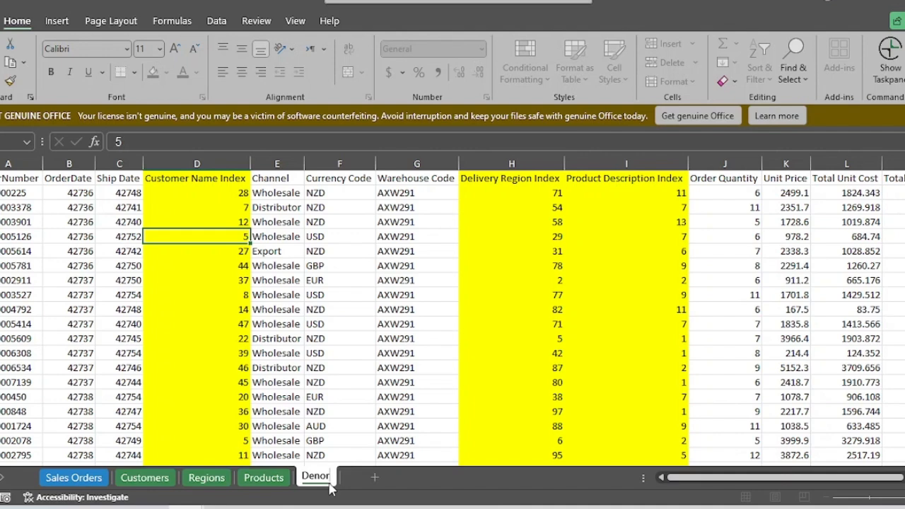
{"action": "type", "text": "malize"}
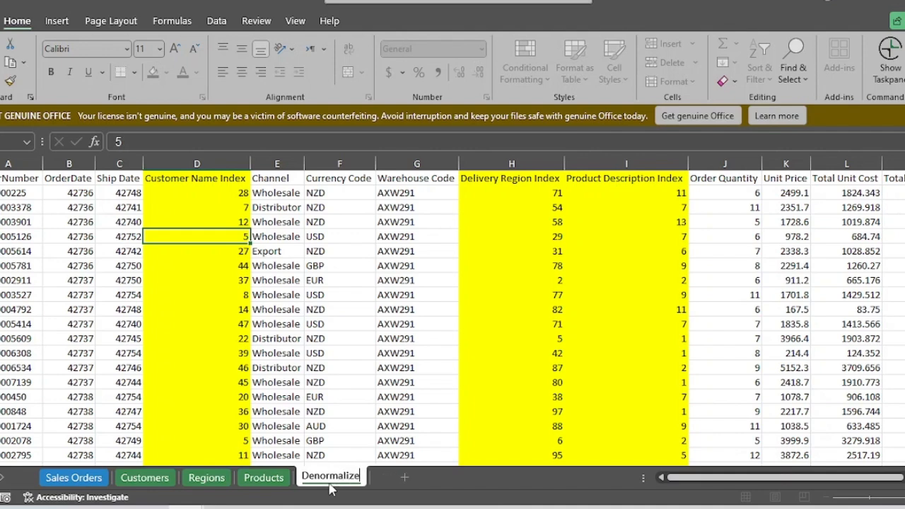
{"action": "key", "text": "Return"}
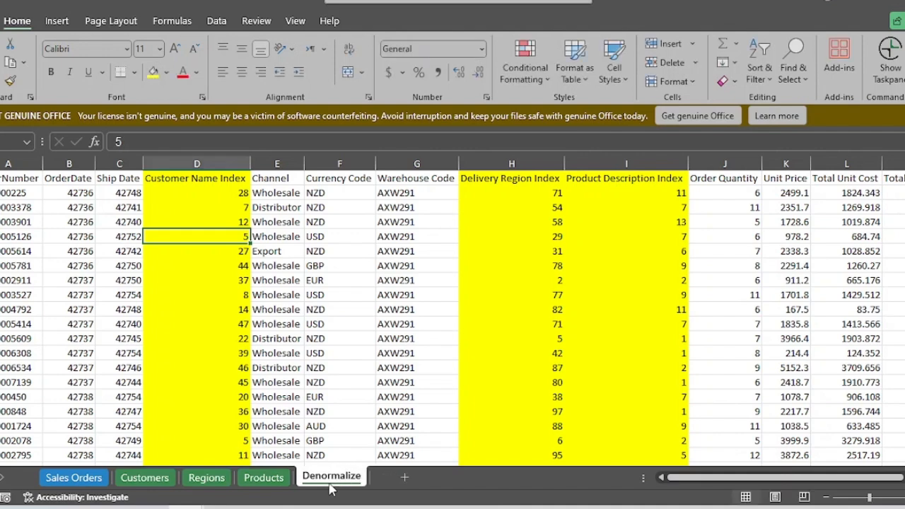
Step: Review the Sales Orders, Customers, Regions and Products sheets one after another as the separate normalized tables
{"action": "left_click", "coordinate": [65, 479]}
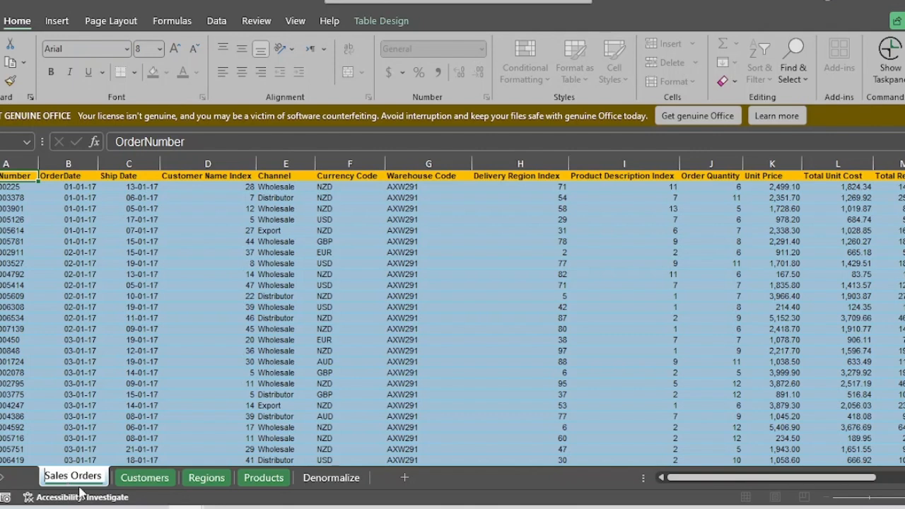
{"action": "left_click", "coordinate": [161, 480]}
{"action": "left_click", "coordinate": [202, 481]}
{"action": "left_click", "coordinate": [264, 479]}
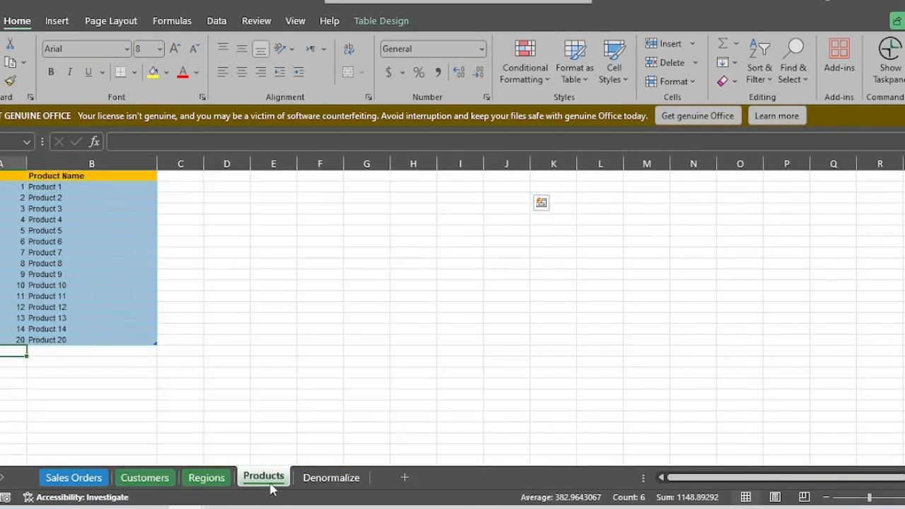